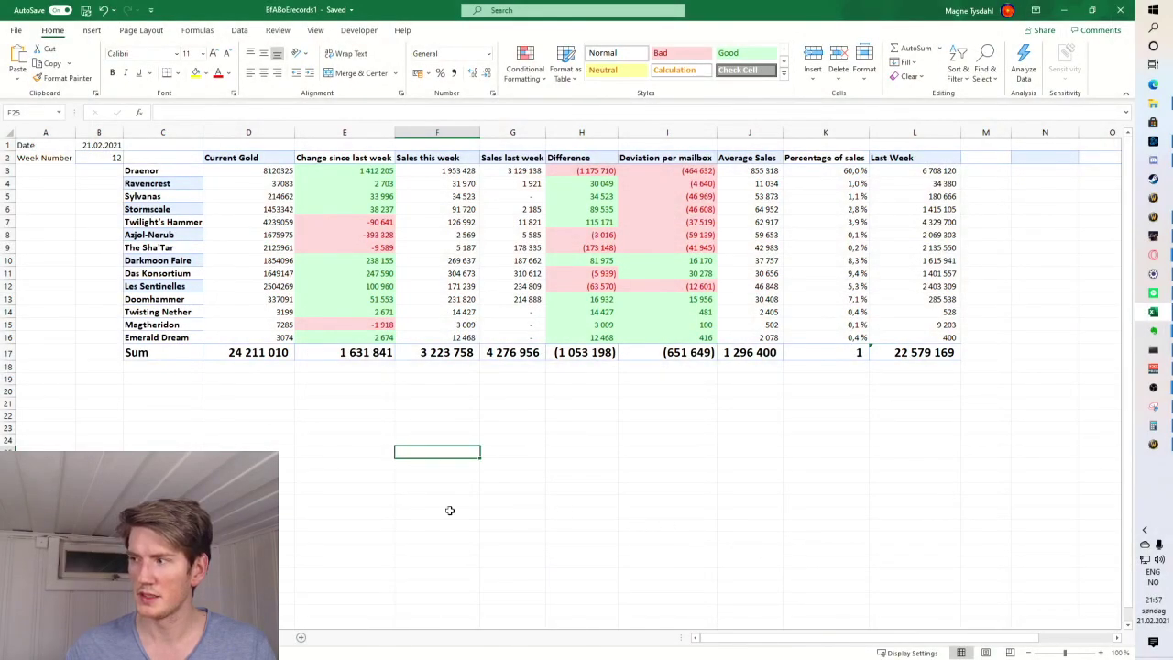
# Step: Inspect the Current Gold and Change since last week sums, Draenor's weekly change and sales, and Azjol-Nerub's change since last week
pyautogui.keyDown('ctrl'); pyautogui.scroll(3, 440, 450); pyautogui.keyUp('ctrl')
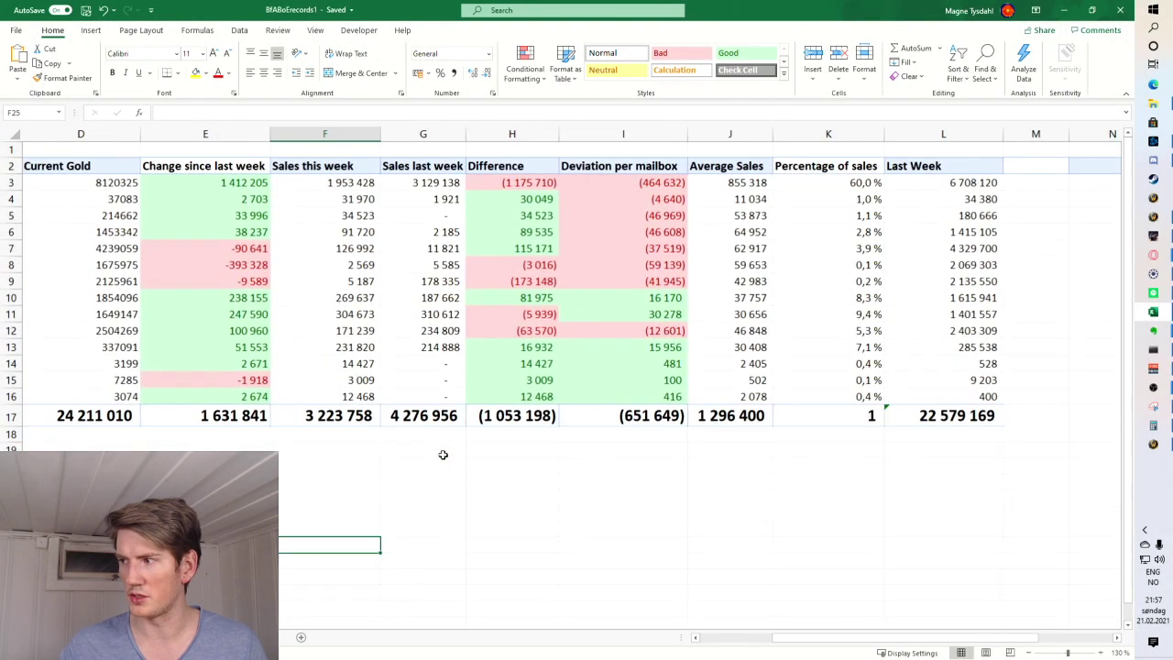
pyautogui.moveTo(804, 638); pyautogui.dragTo(689, 637)
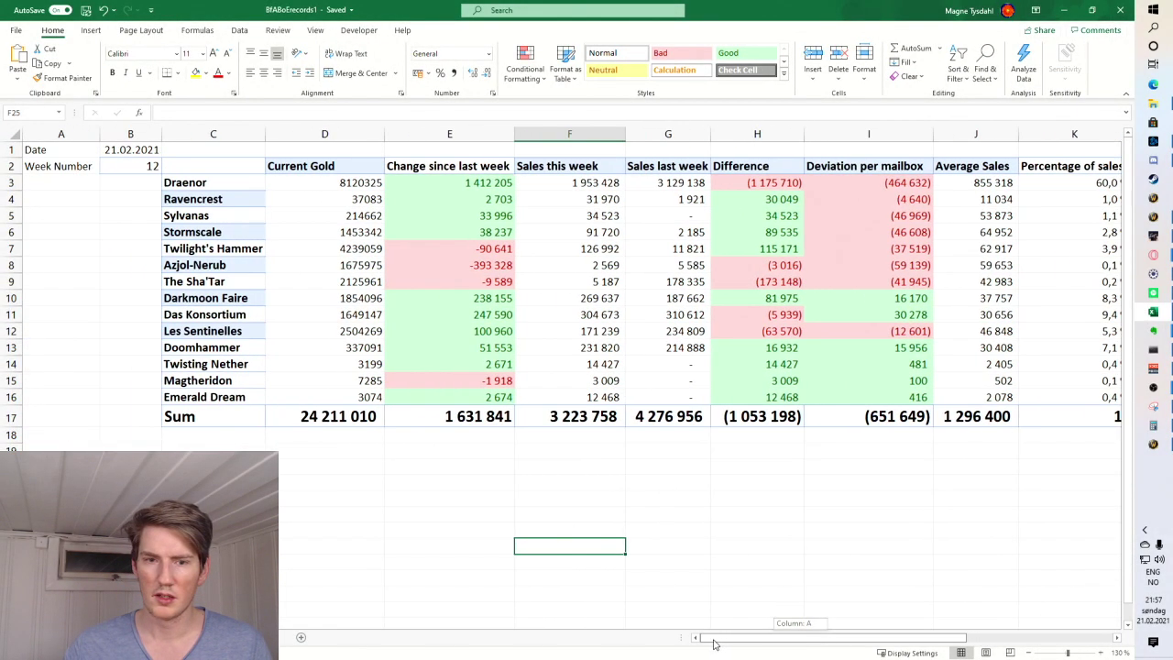
pyautogui.click(314, 416)
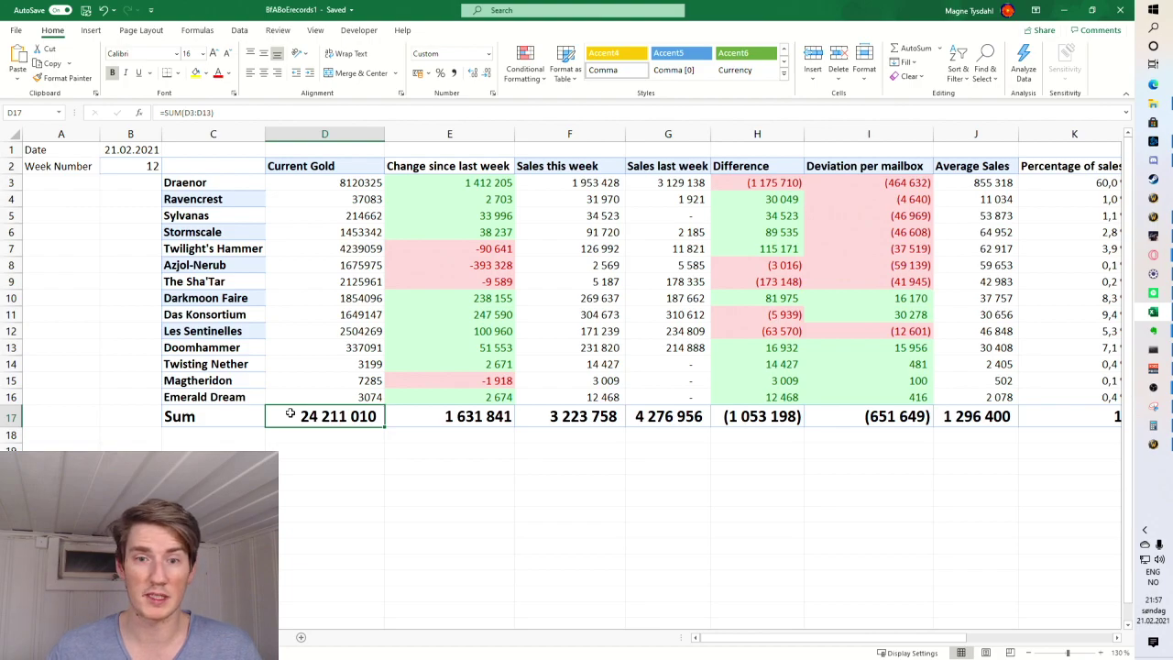
pyautogui.click(481, 417)
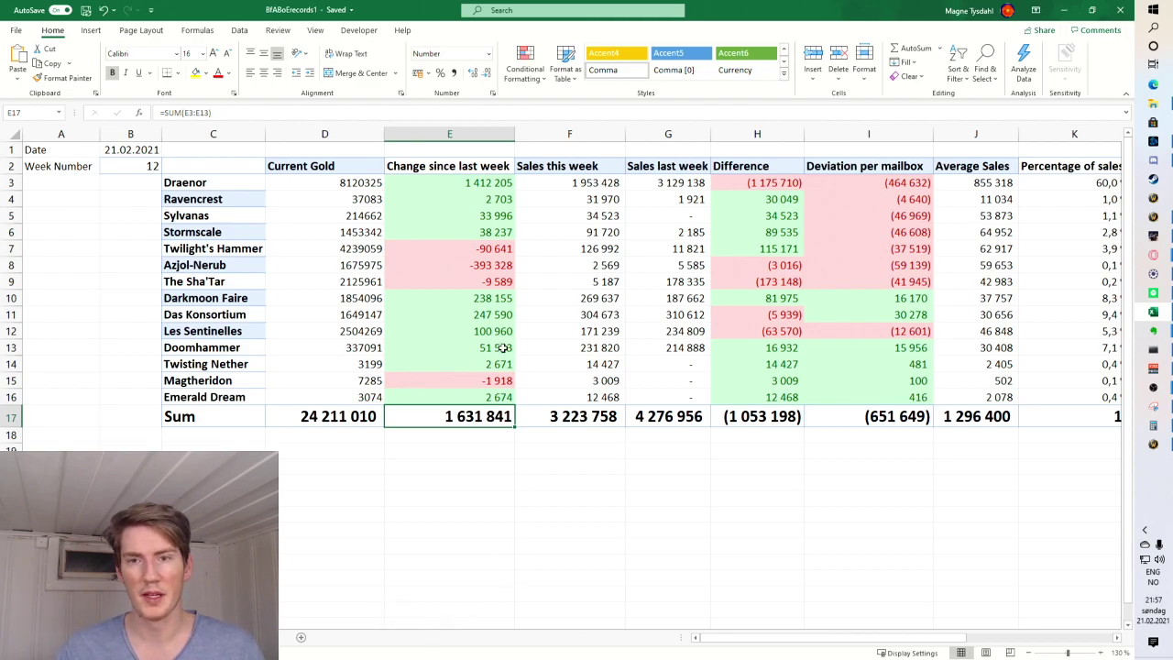
pyautogui.click(496, 186)
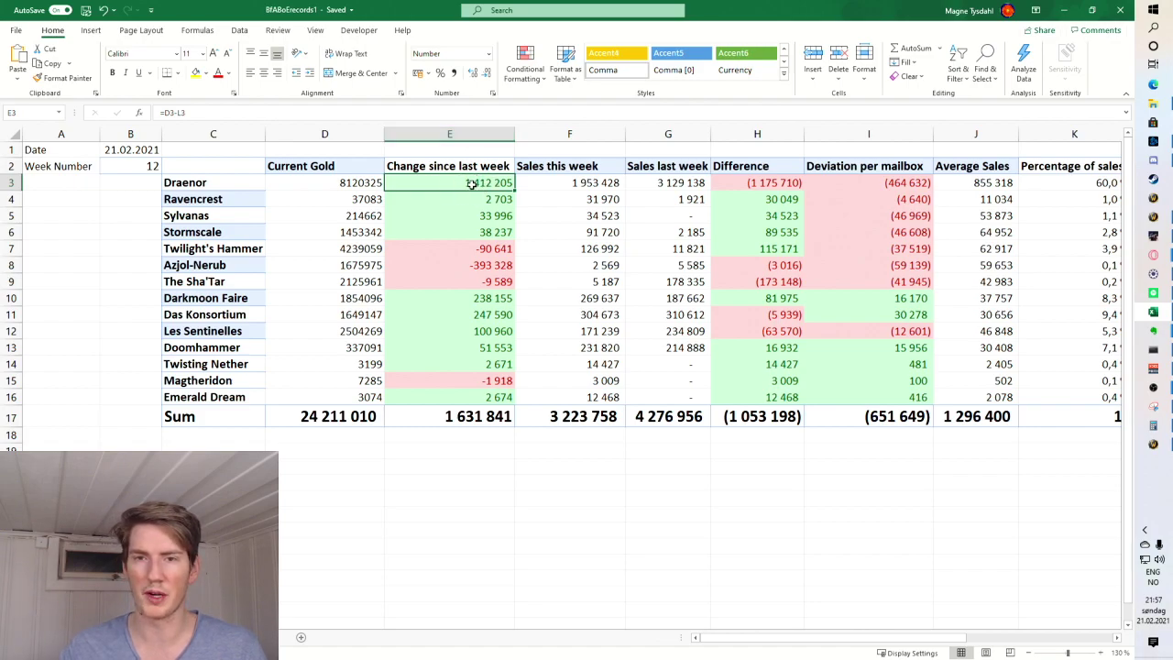
pyautogui.click(576, 182)
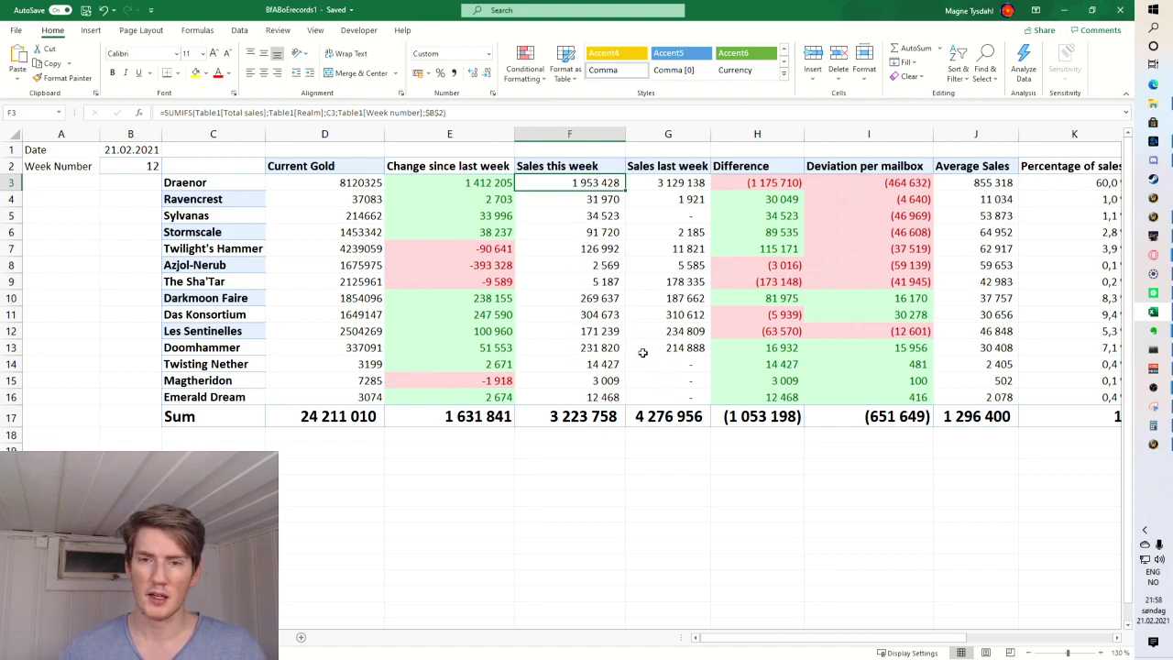
pyautogui.click(470, 266)
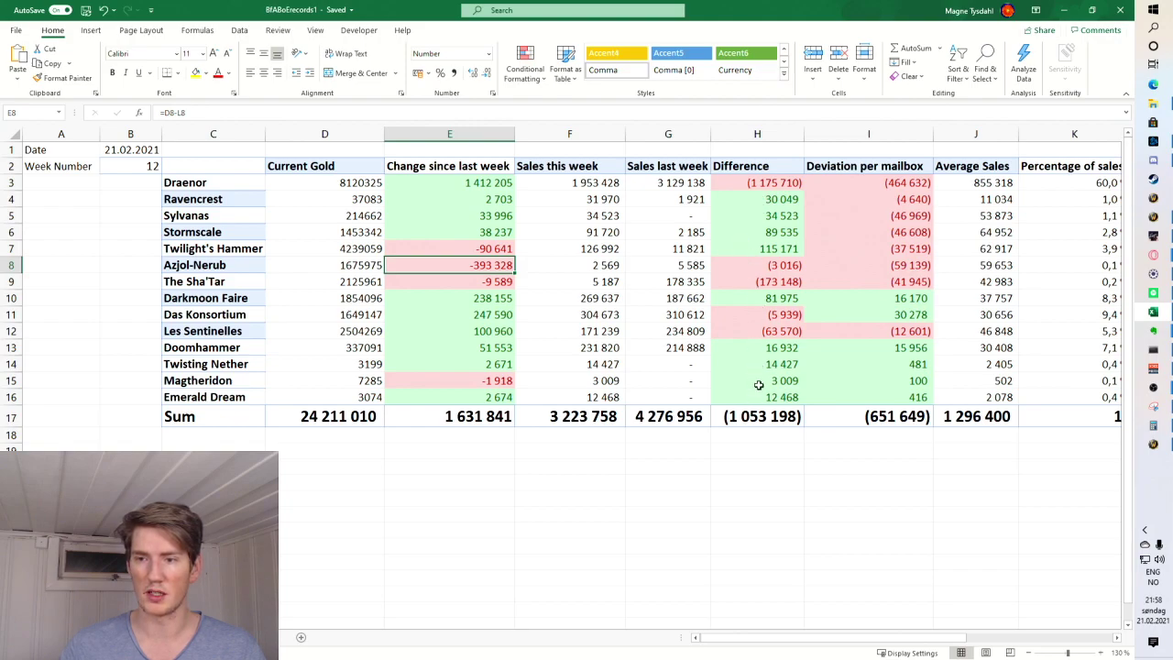
# Step: Check the deviation per mailbox from Darkmoon Faire to Emerald Dream, and this week's sales from Doomhammer to Emerald Dream
pyautogui.moveTo(901, 303); pyautogui.dragTo(894, 399)
pyautogui.click(885, 394)
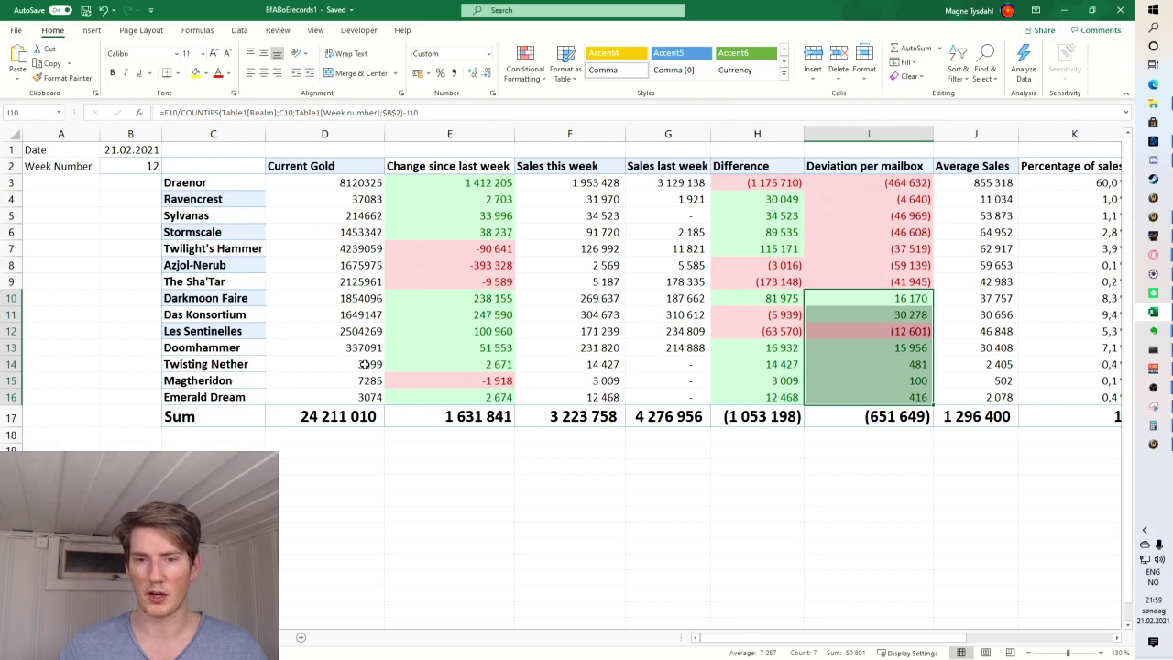
pyautogui.moveTo(365, 365); pyautogui.dragTo(369, 397)
pyautogui.moveTo(608, 366); pyautogui.dragTo(600, 397)
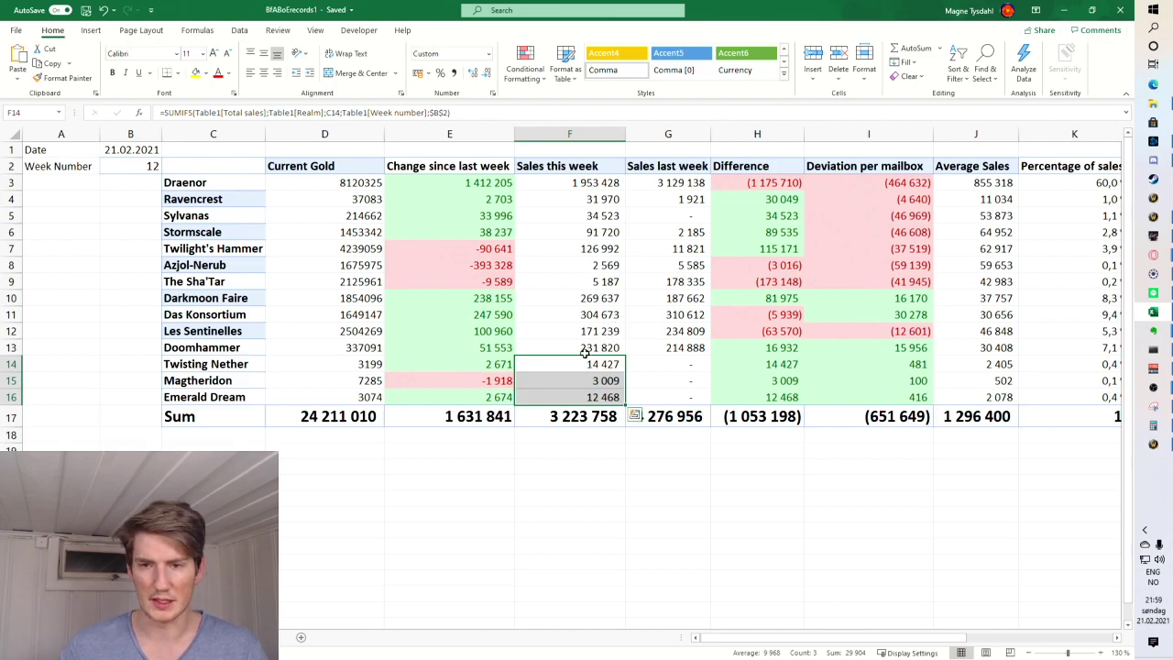
pyautogui.click(584, 352)
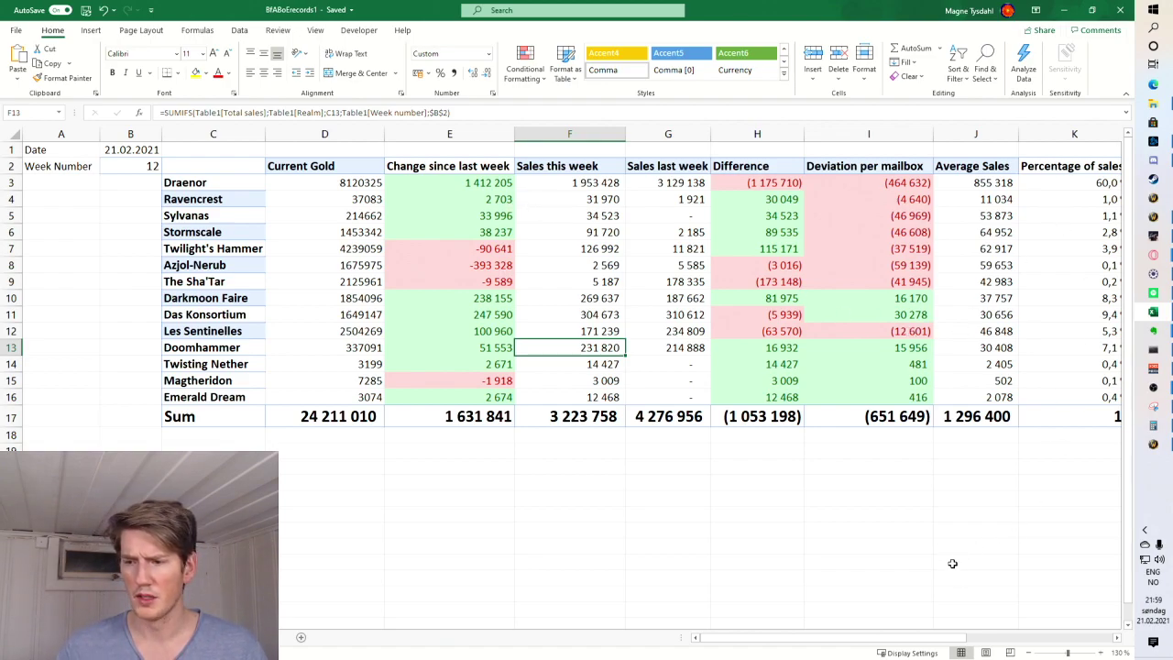
# Step: Check the Percentage of sales figures for Ravencrest and Draenor
pyautogui.hscroll(3, 951, 639)
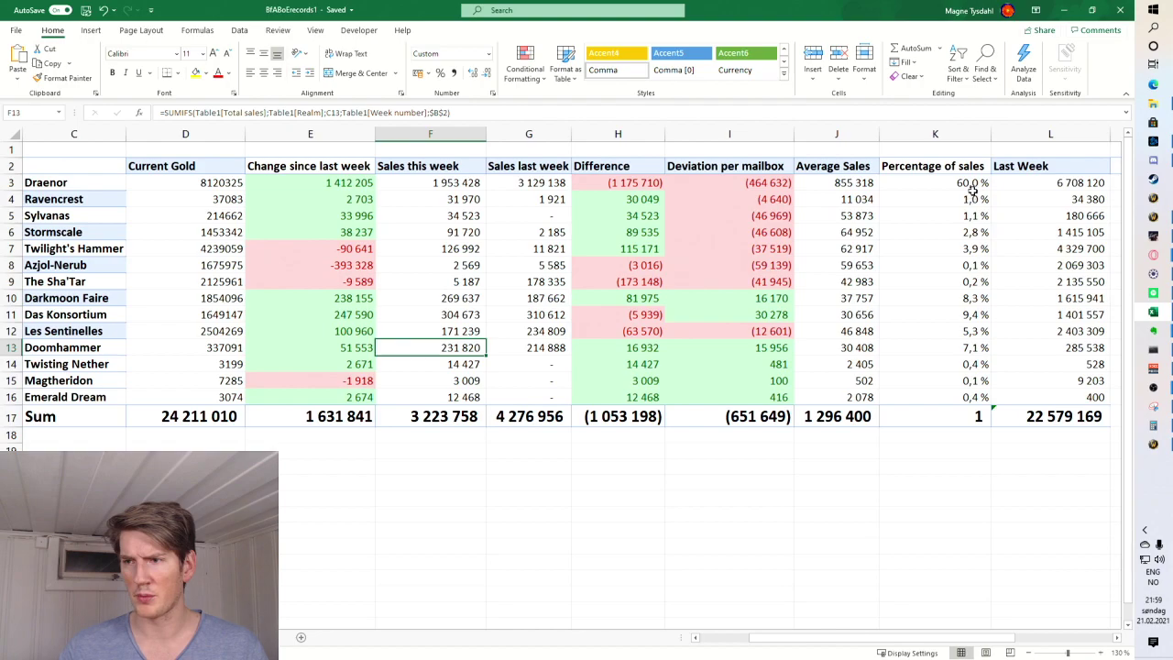
pyautogui.click(971, 197)
pyautogui.click(978, 183)
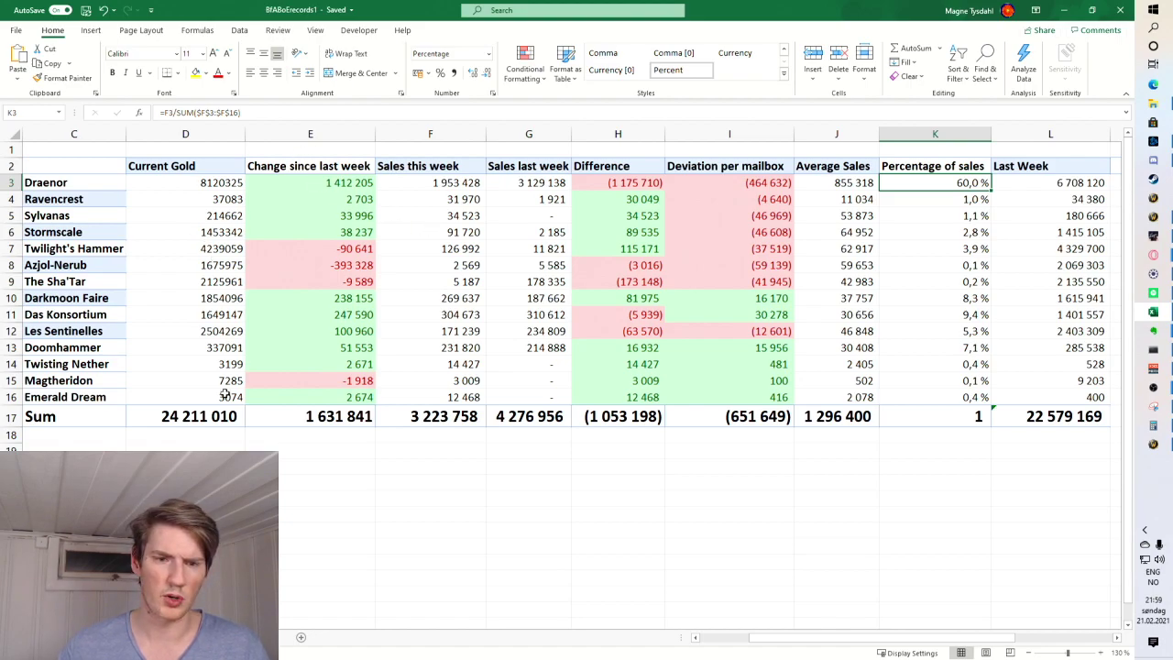
# Step: Review the Current Gold of all realms, then select their Change since last week and Sales this week figures in E3:F16
pyautogui.moveTo(219, 392); pyautogui.dragTo(236, 181)
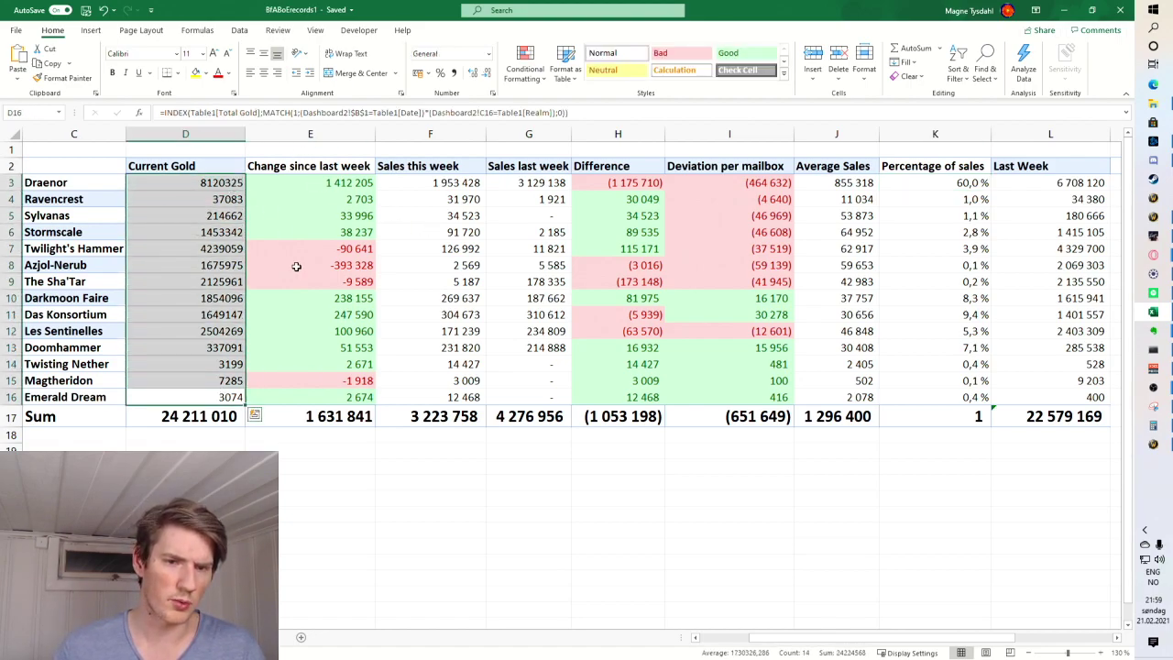
pyautogui.click(520, 449)
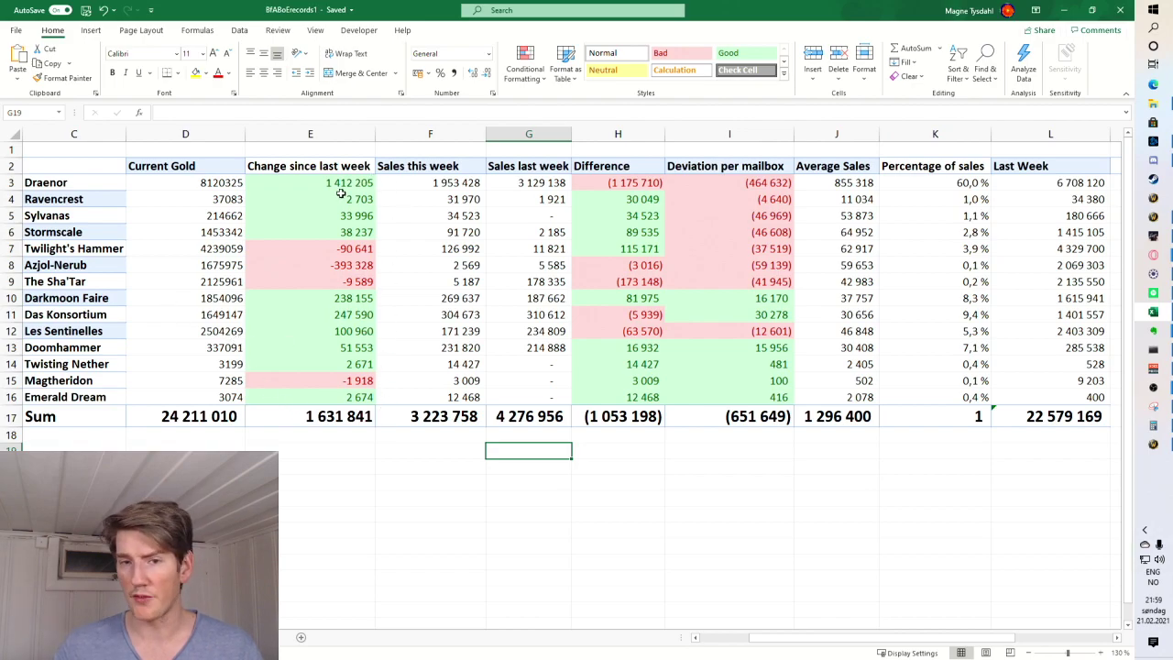
pyautogui.moveTo(193, 384)
pyautogui.mouseDown()
pyautogui.moveTo(210, 379)
pyautogui.moveTo(193, 396)
pyautogui.mouseUp()
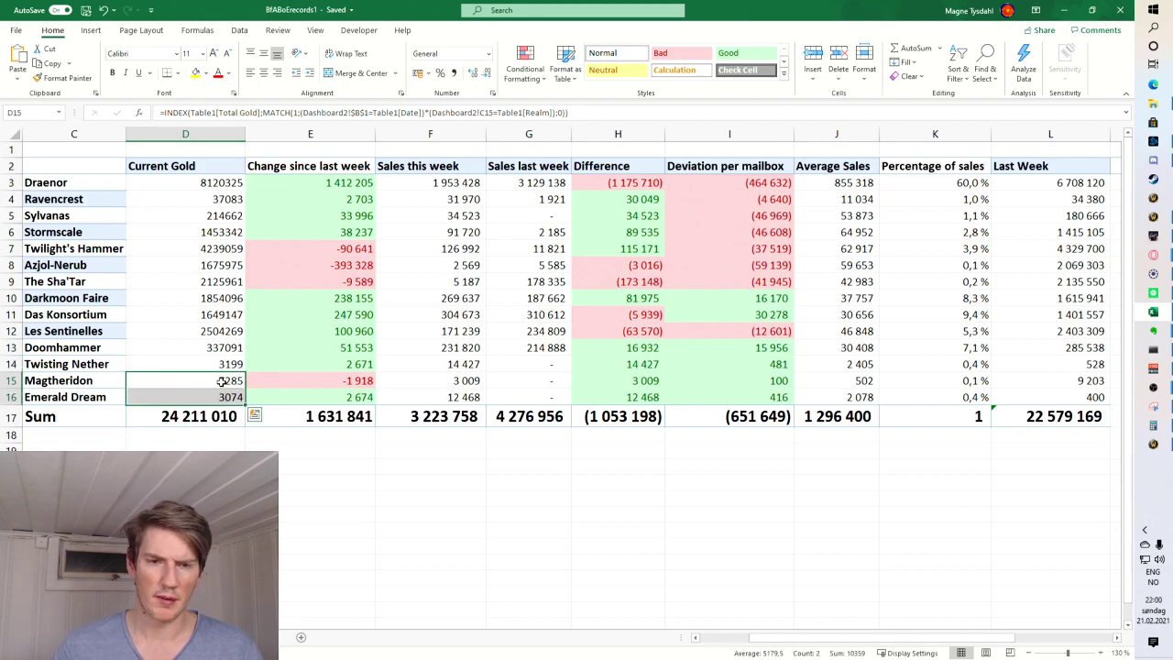
pyautogui.click(231, 363)
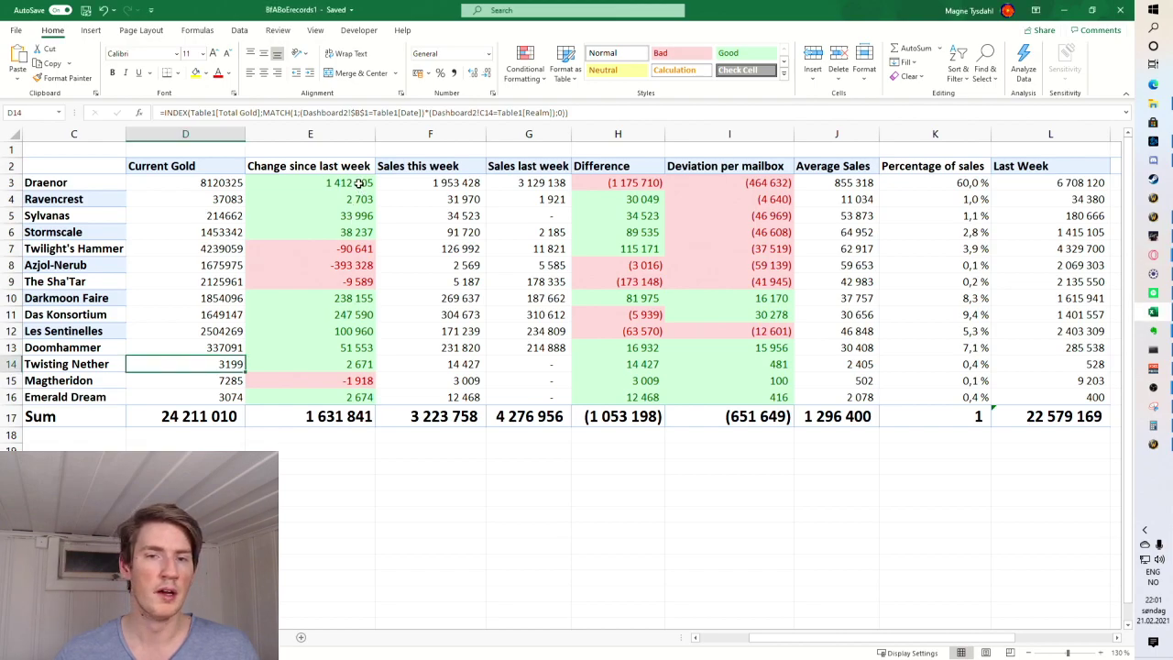
pyautogui.moveTo(359, 183); pyautogui.dragTo(382, 408)
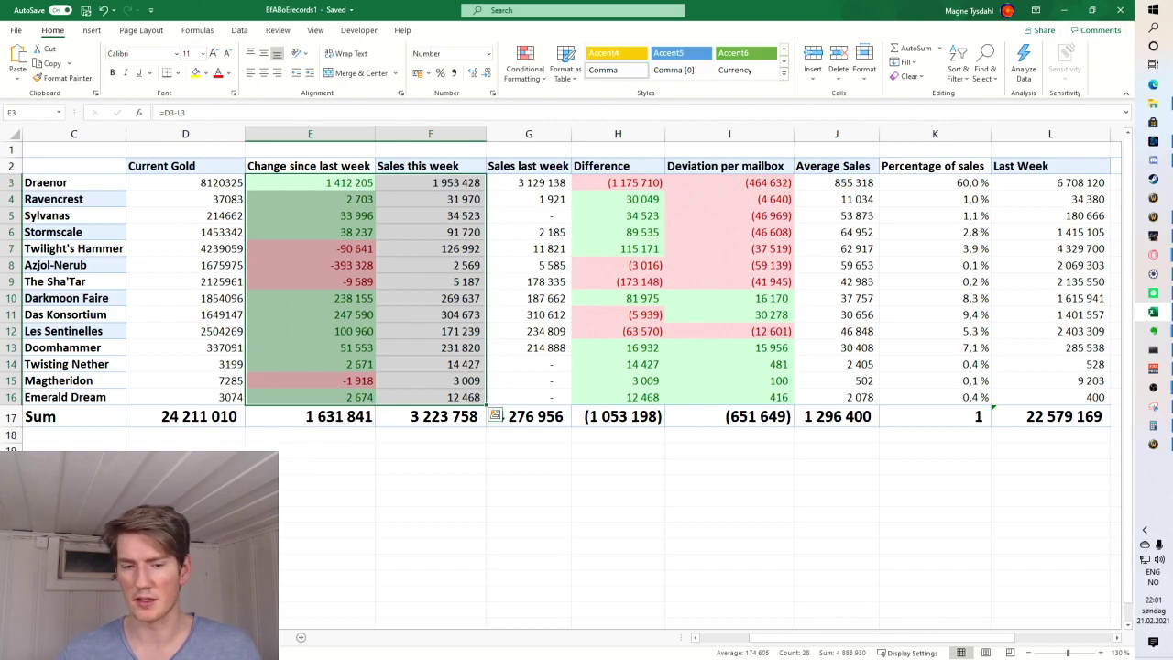
# Step: Open the sheet with the sales records table and review the week 12 entries by date, from 15.02.21 to 21.02.21
pyautogui.hotkey('ctrl', 'pageup')
pyautogui.scroll(8, 190, 447)
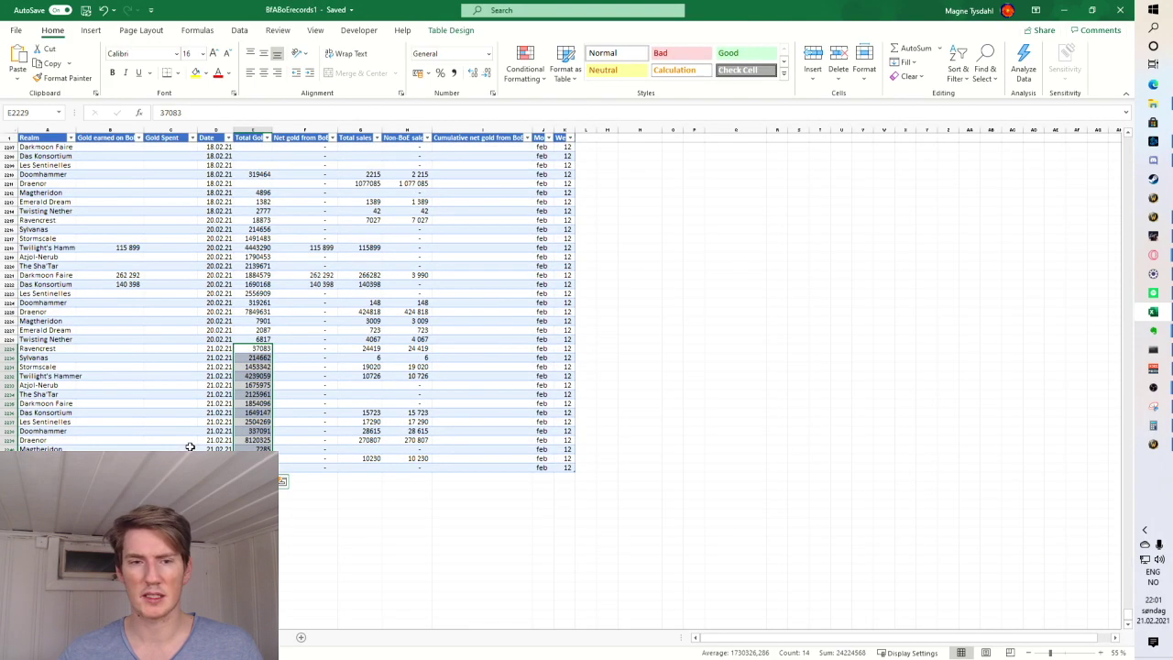
pyautogui.scroll(6, 189, 446)
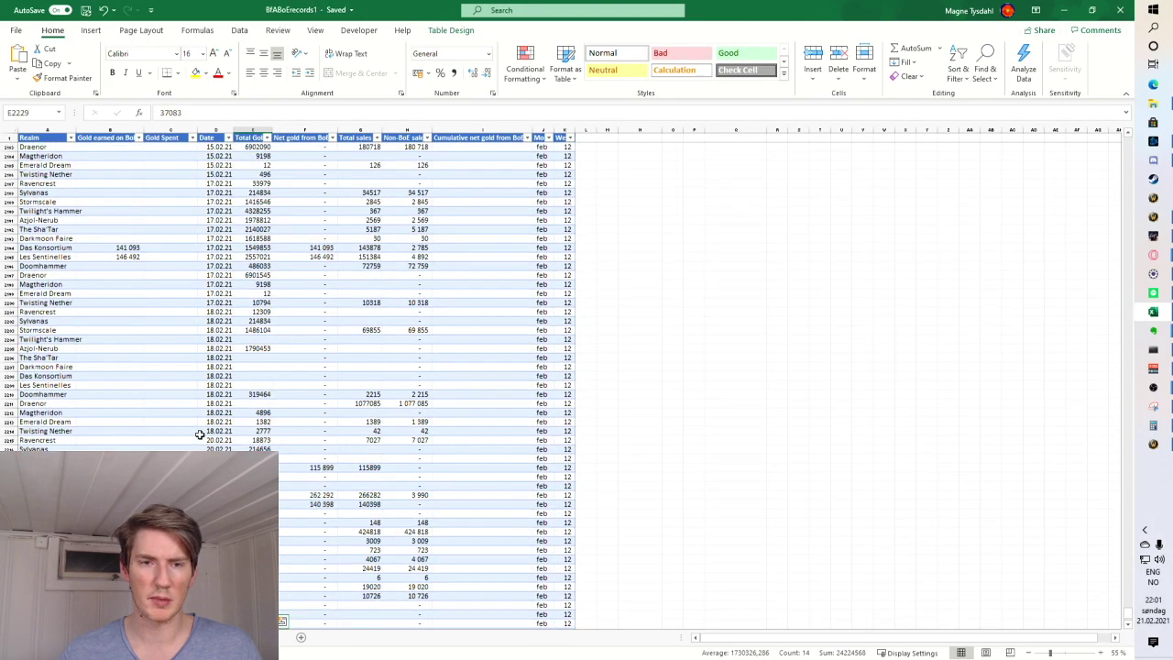
pyautogui.click(221, 292)
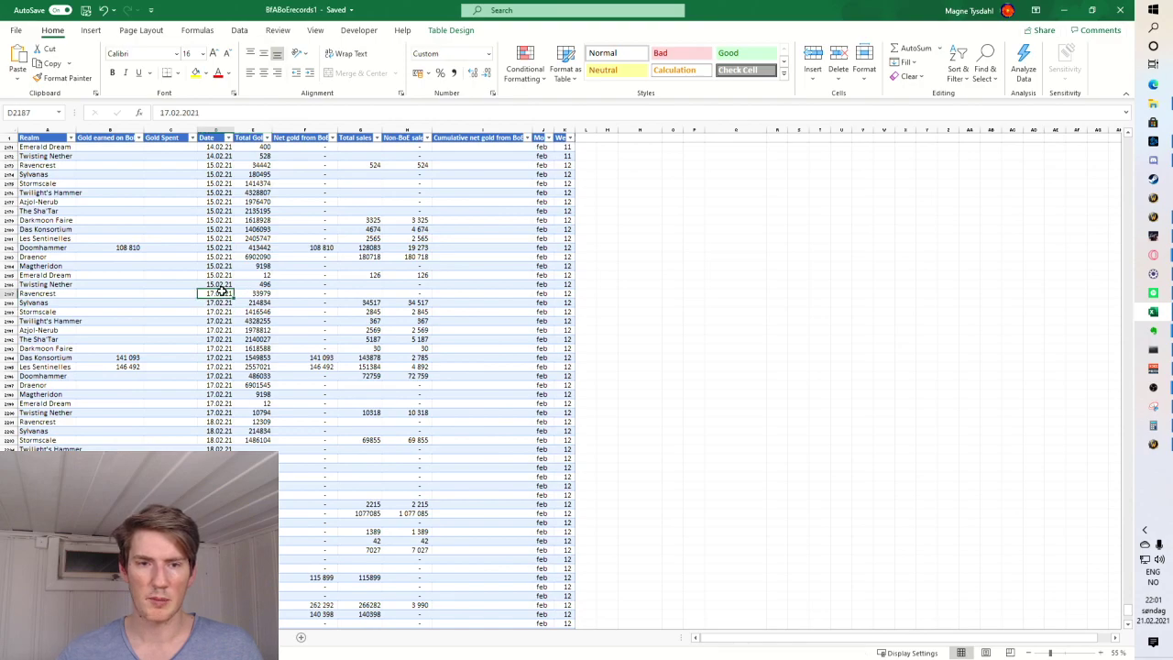
pyautogui.scroll(-1, 225, 293)
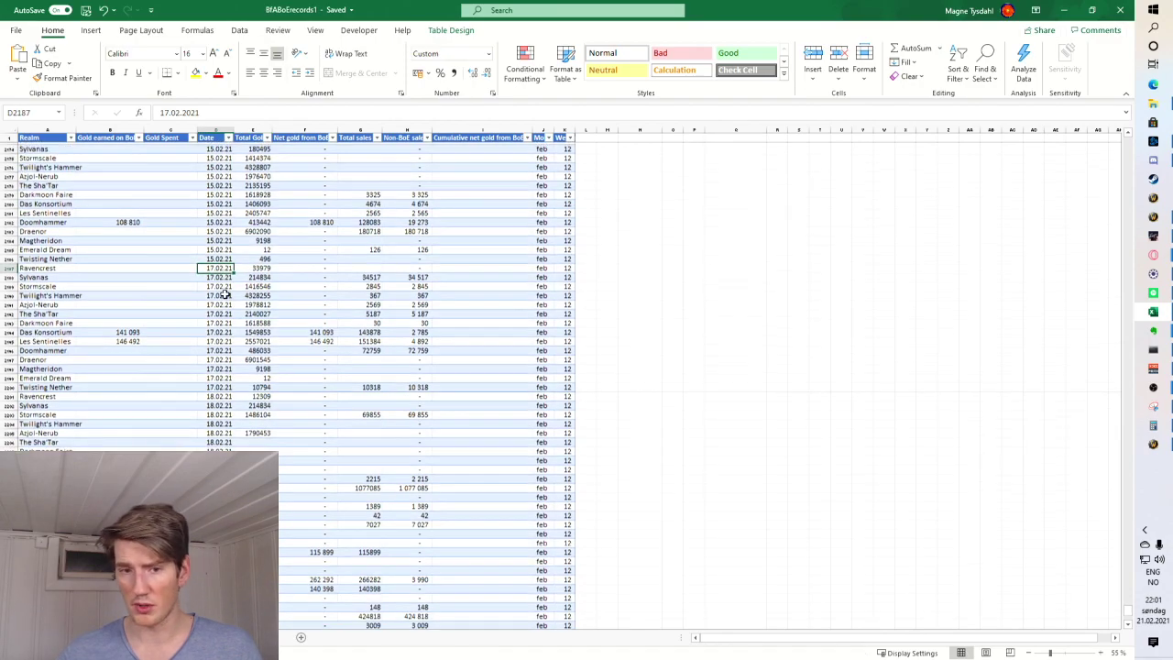
pyautogui.scroll(-3, 220, 385)
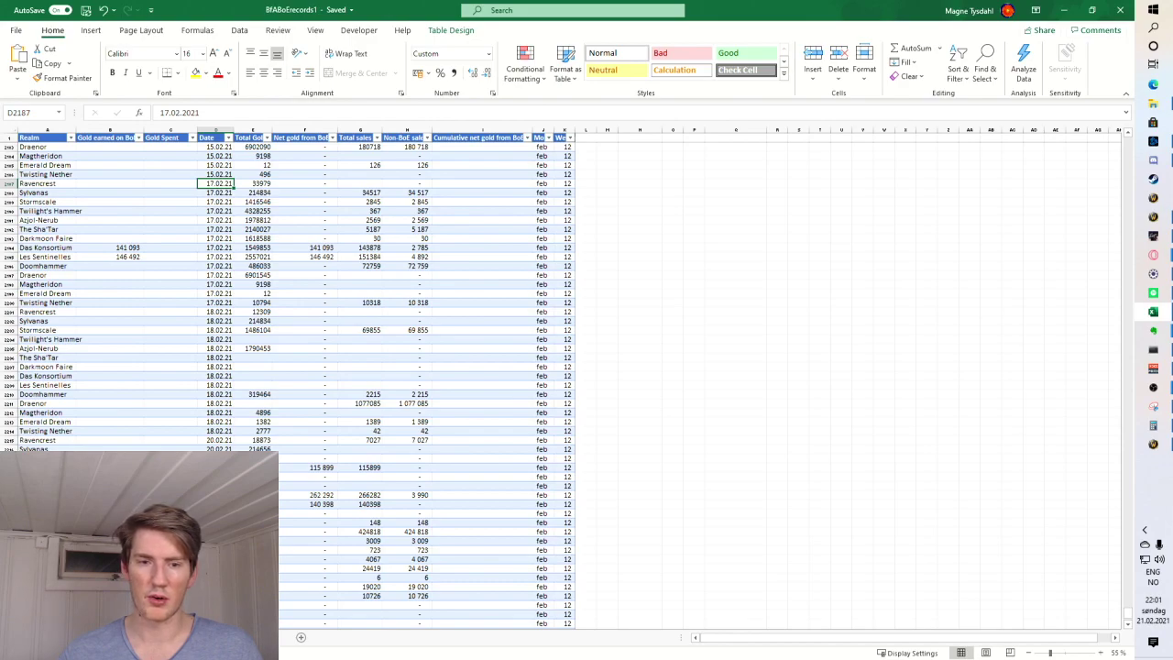
pyautogui.scroll(-1, 234, 394)
pyautogui.scroll(-2, 236, 375)
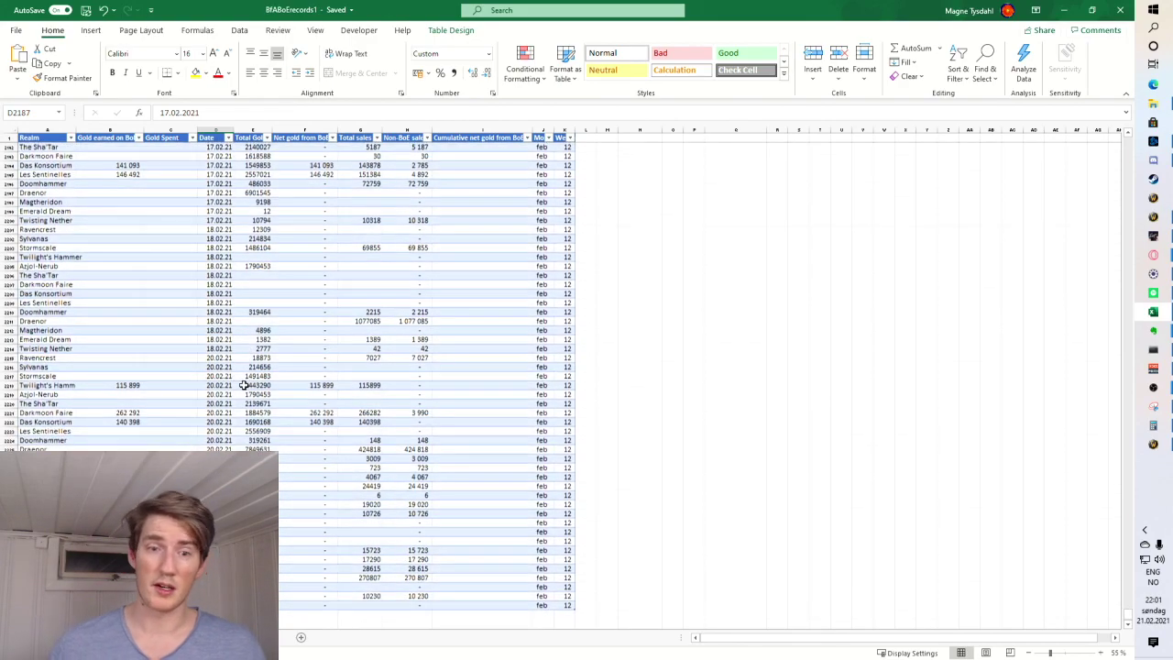
pyautogui.click(229, 300)
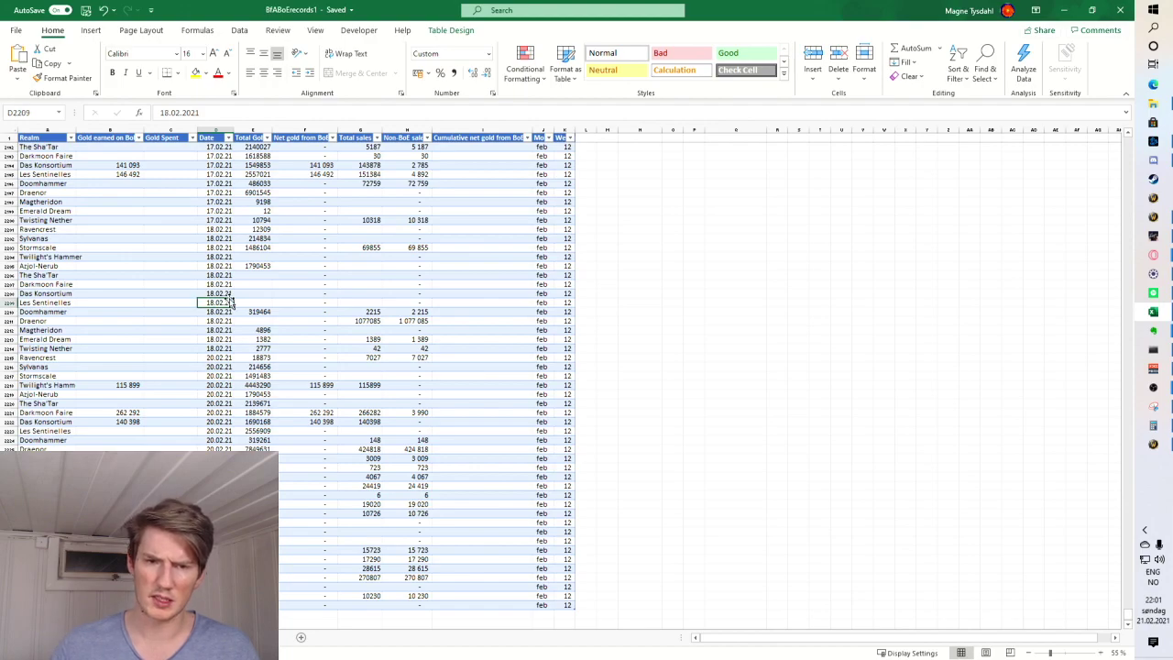
pyautogui.click(211, 359)
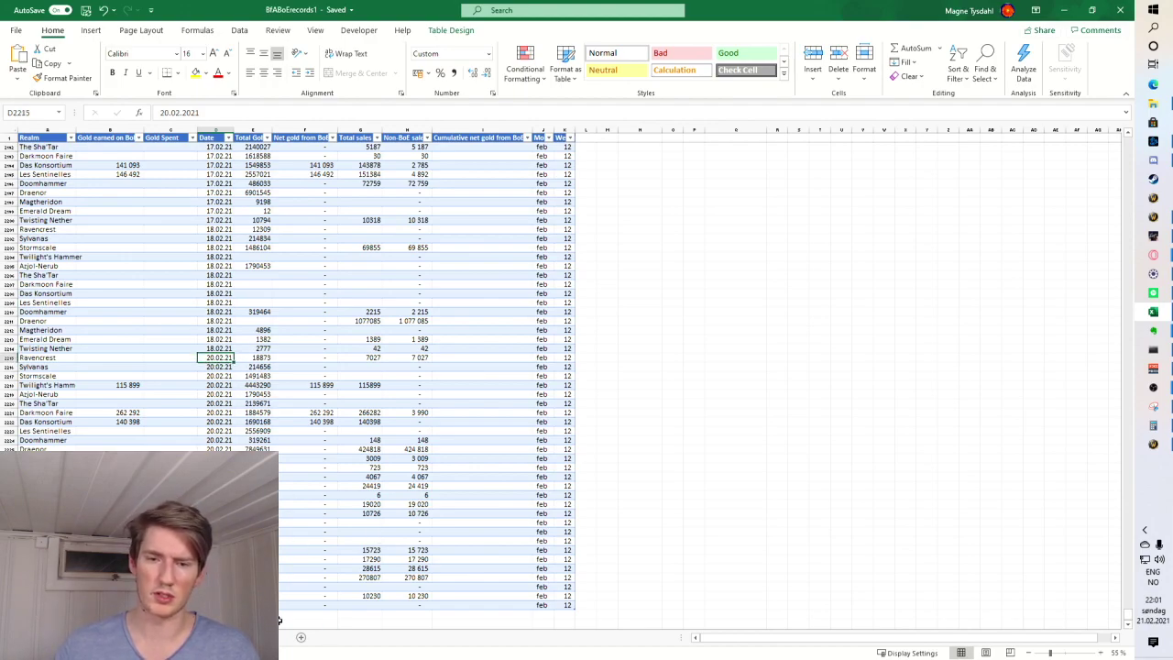
pyautogui.scroll(-5, 309, 518)
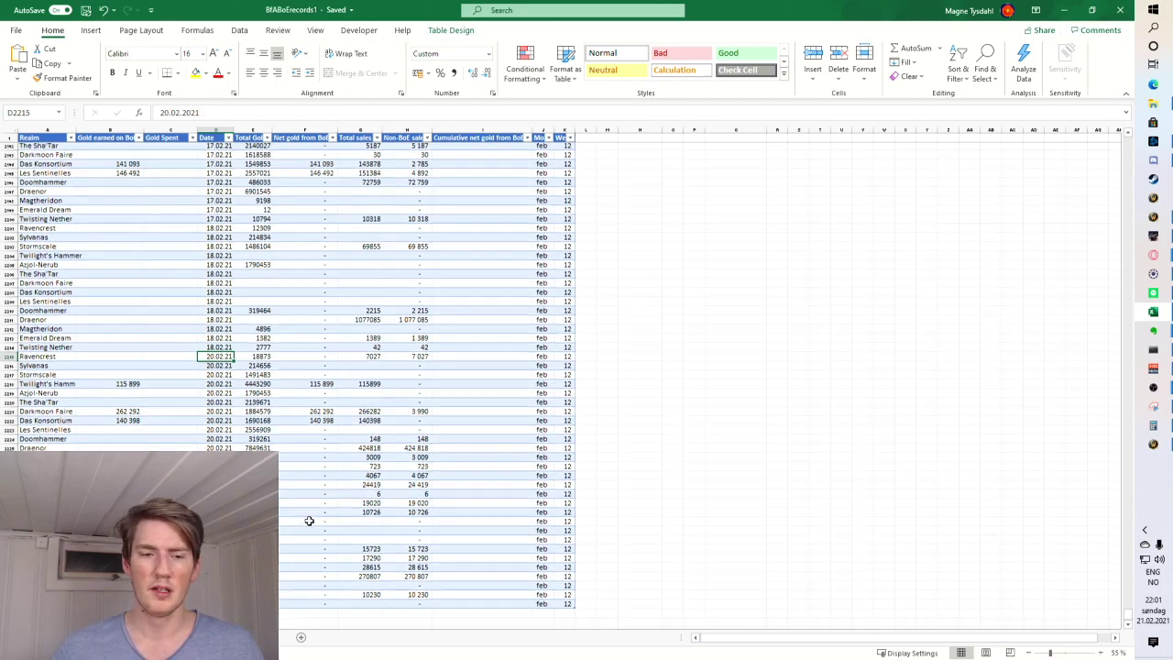
pyautogui.scroll(-3, 257, 295)
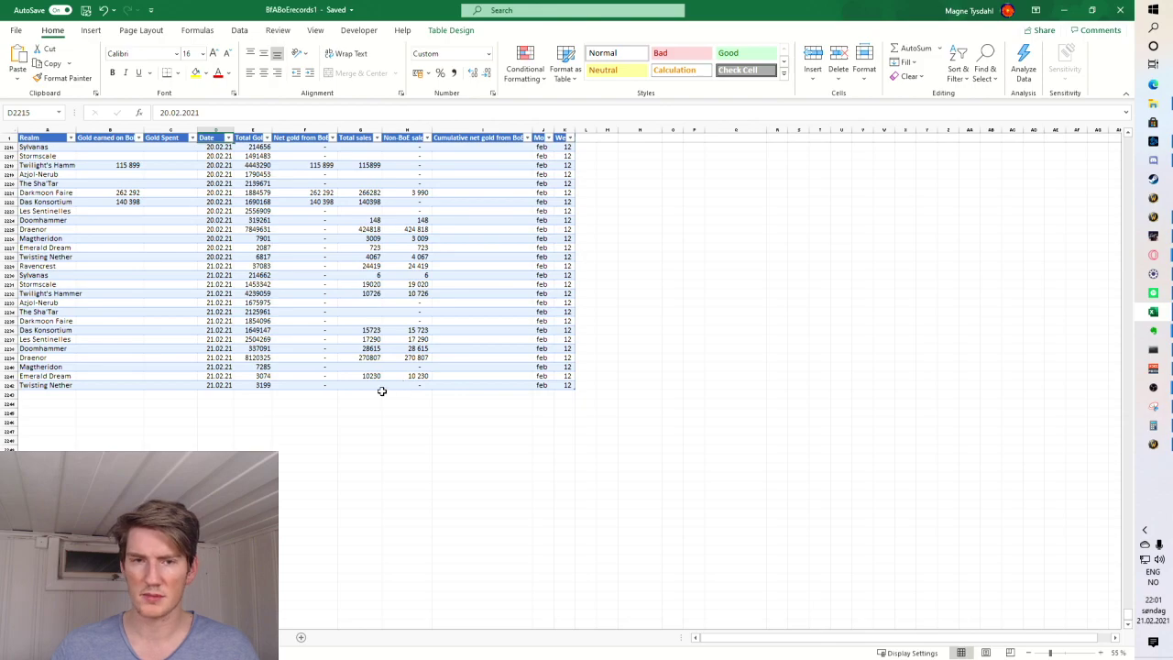
# Step: Select the Gold earned on BoEs cells from Les Sentinelles on 20.02.21 up to Azjol-Nerub on 15.02.21 to read their sum
pyautogui.scroll(4, 110, 314)
pyautogui.click(108, 320)
pyautogui.scroll(11, 117, 315)
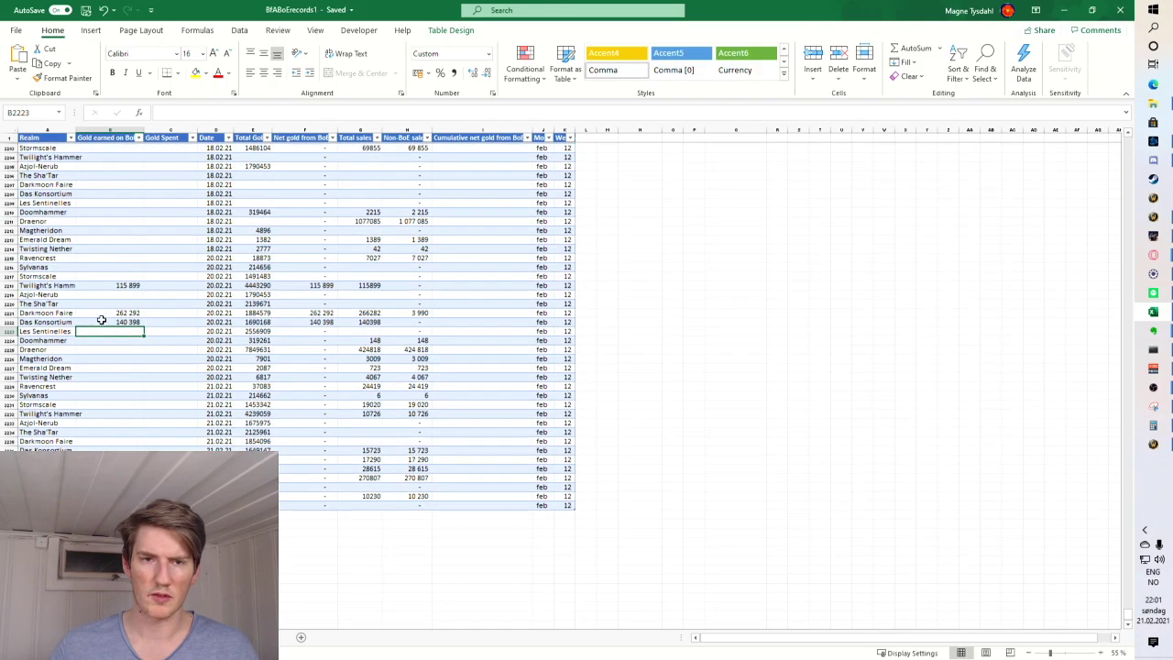
pyautogui.keyDown('shift'); pyautogui.click(131, 203); pyautogui.keyUp('shift')
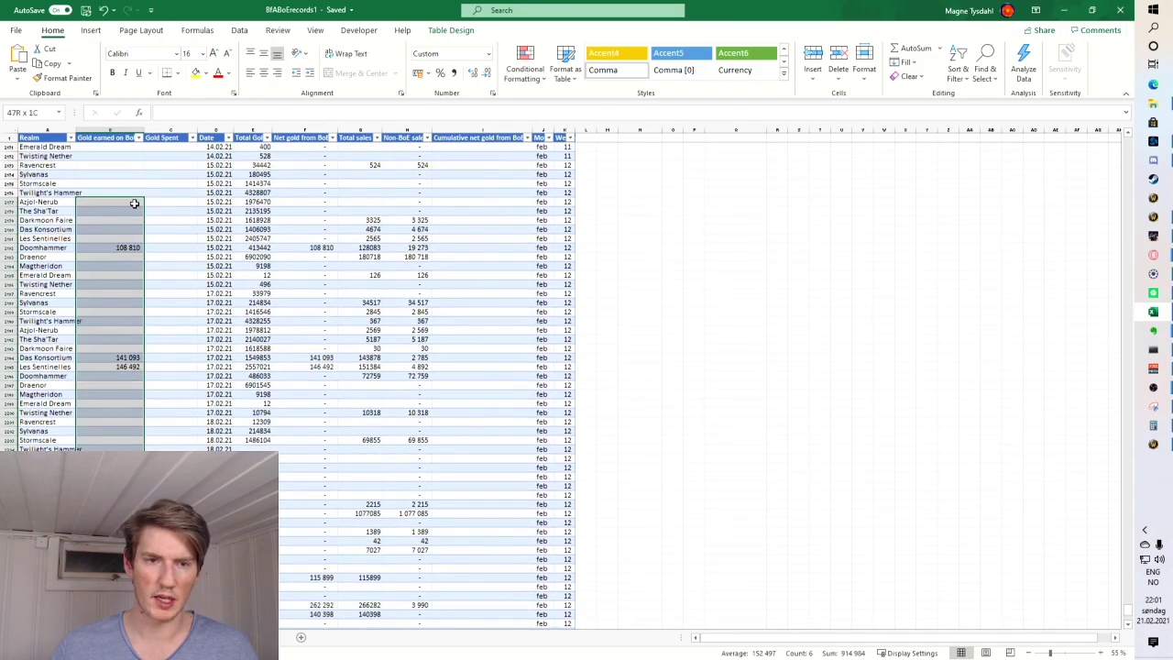
pyautogui.scroll(3, 132, 212)
pyautogui.scroll(-2, 132, 212)
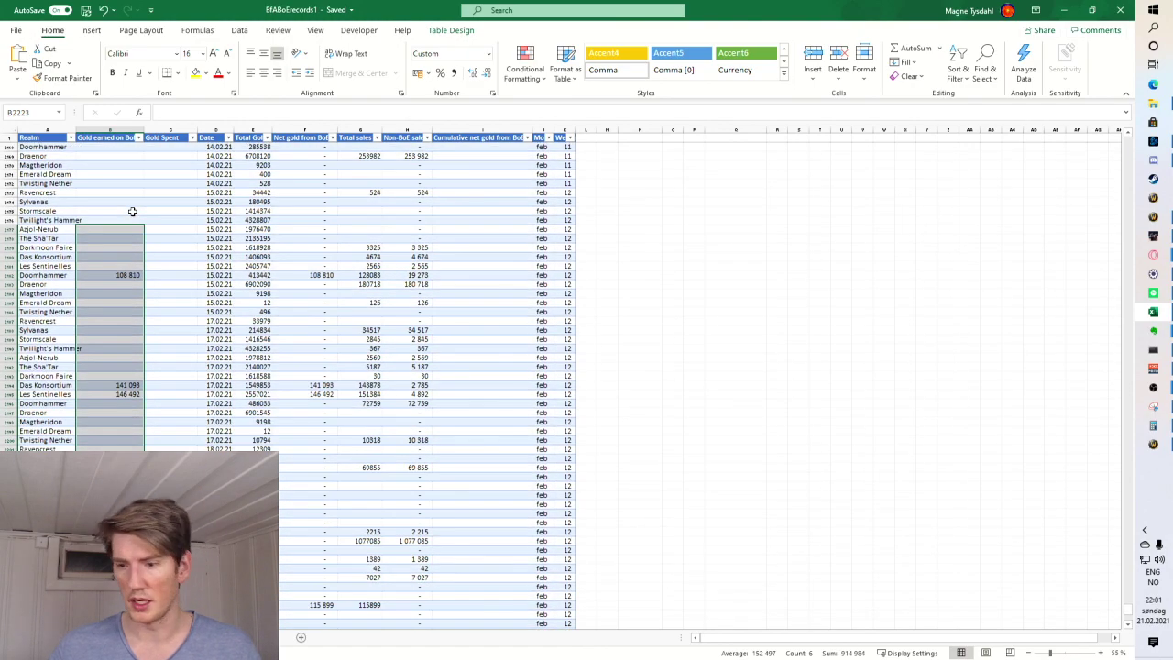
pyautogui.scroll(-3, 133, 212)
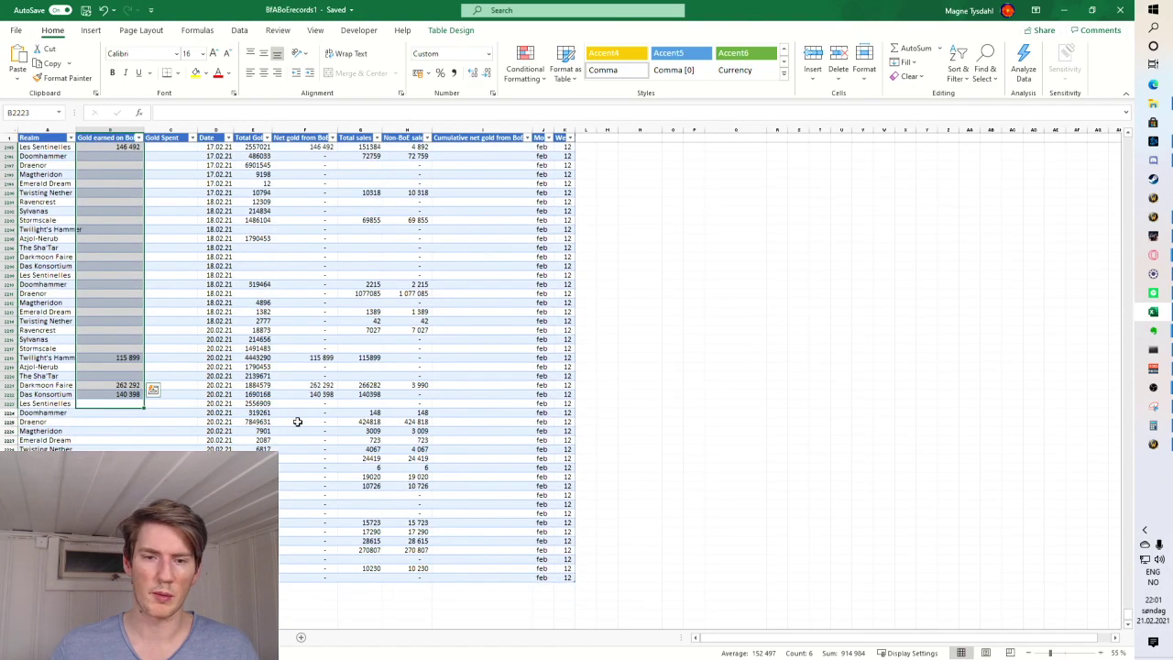
# Step: Select the Net gold from BoEs cells from F2236 back to the 21.12.2020 row to read their sum
pyautogui.moveTo(296, 419); pyautogui.dragTo(296, 438)
pyautogui.scroll(-2, 378, 392)
pyautogui.scroll(20, 379, 391)
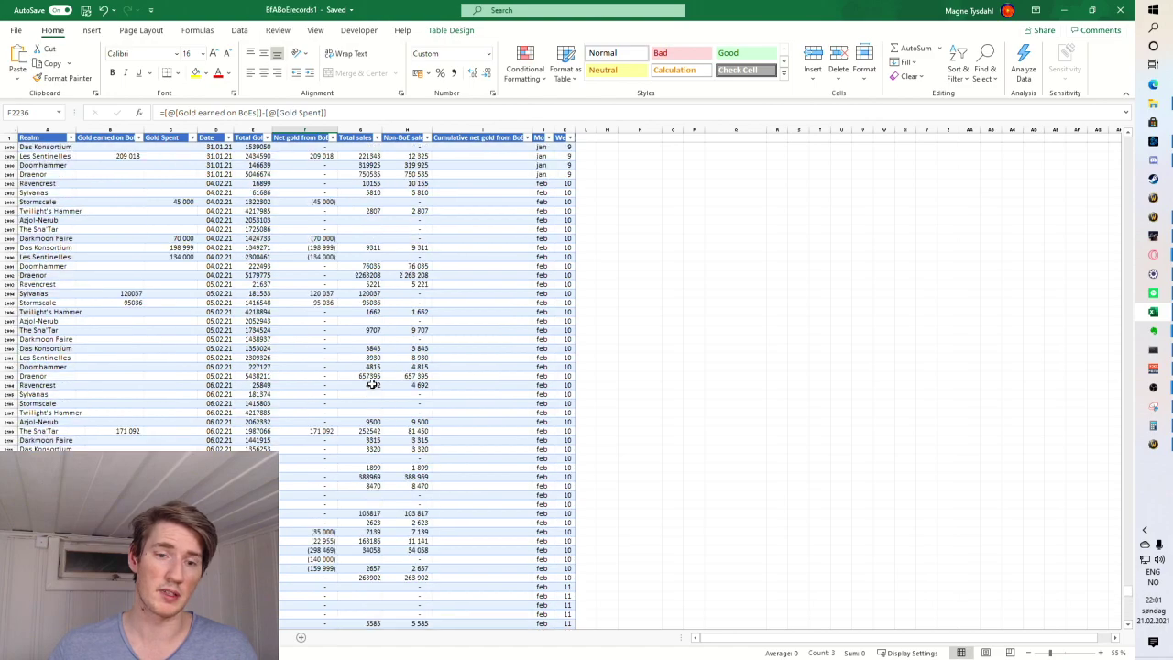
pyautogui.scroll(20, 371, 385)
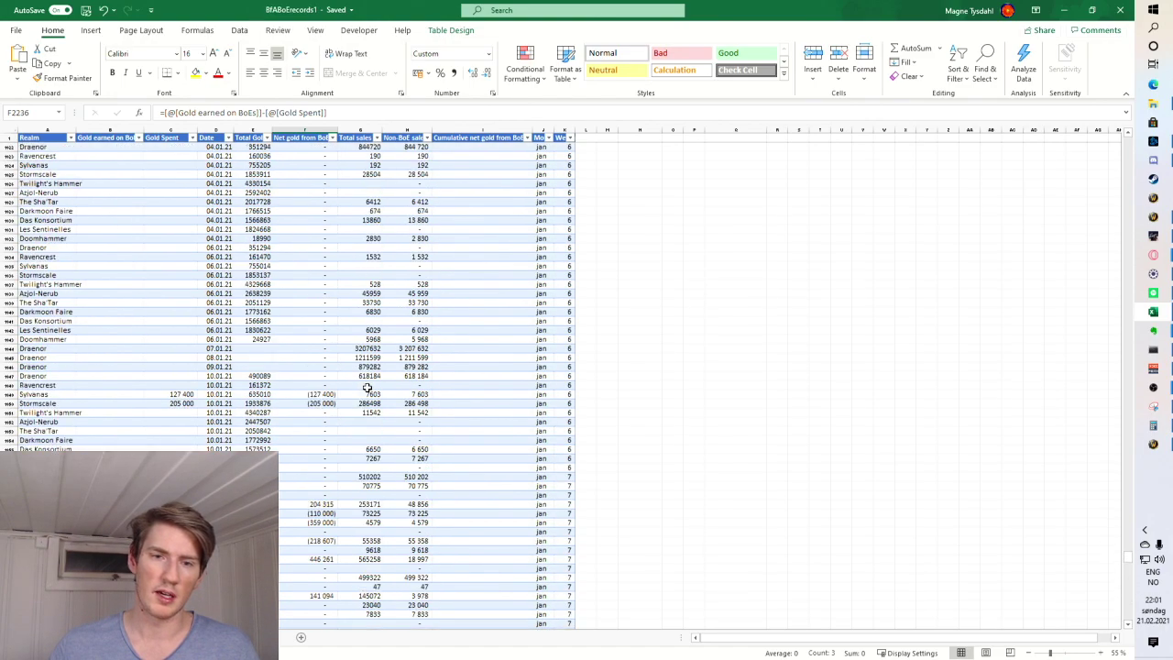
pyautogui.scroll(2, 325, 263)
pyautogui.keyDown('shift'); pyautogui.click(326, 240); pyautogui.keyUp('shift')
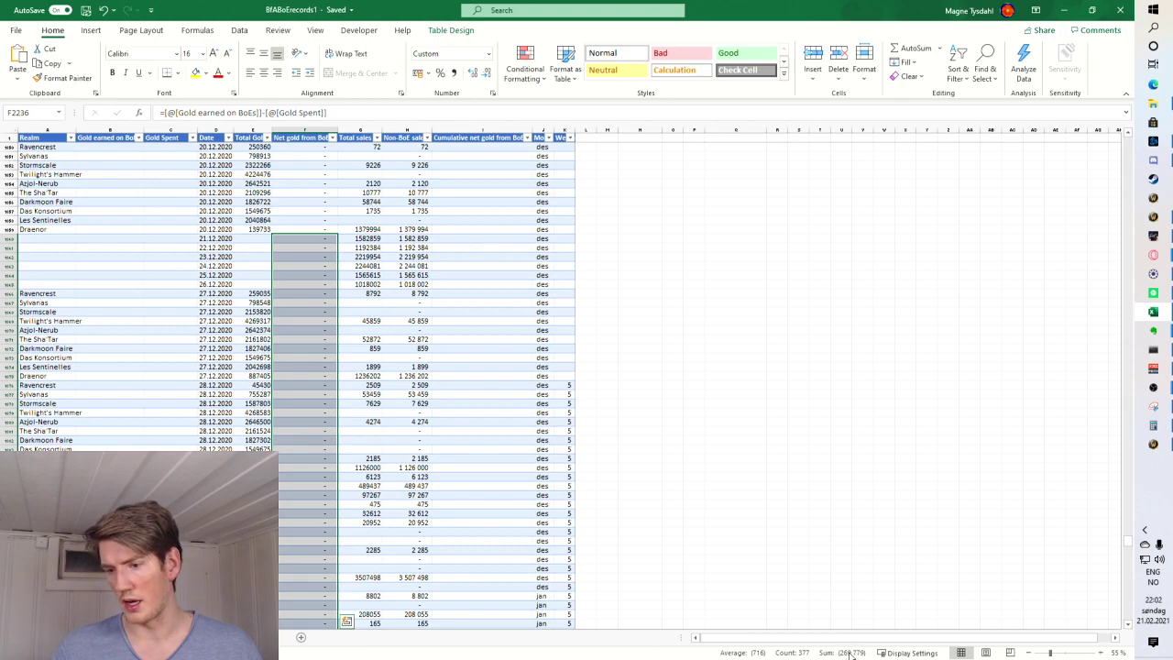
pyautogui.scroll(-7, 402, 303)
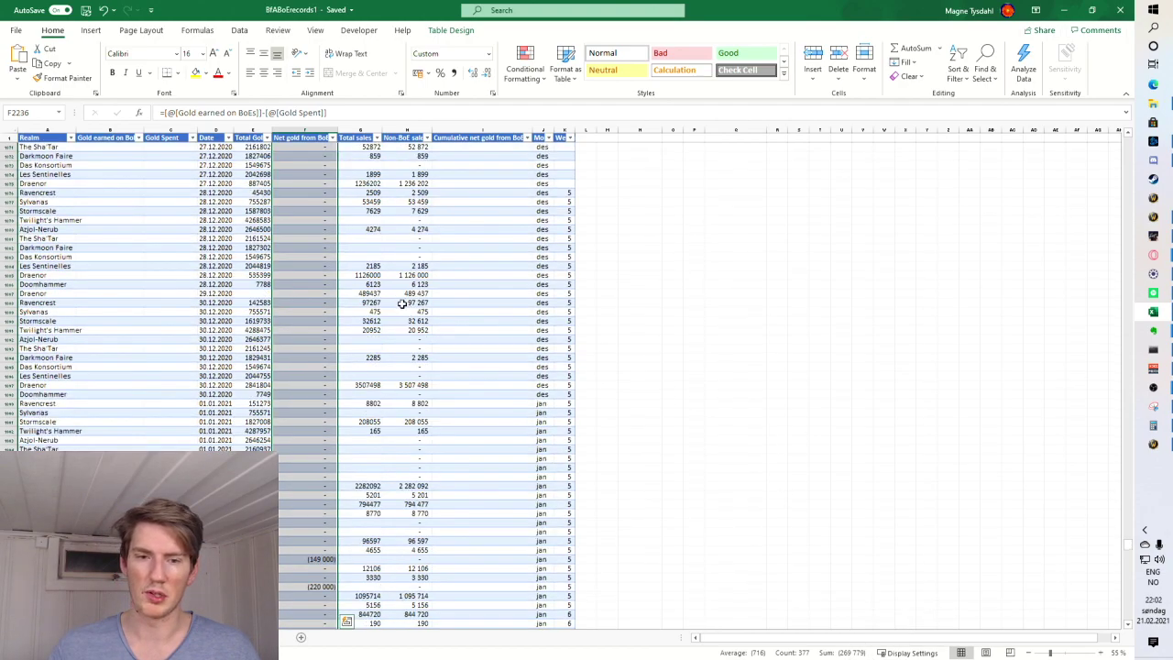
# Step: Review the sales records from 27.12.2020 through early February 2021, examining the gold spent and net gold from BoEs per realm
pyautogui.scroll(-6, 575, 348)
pyautogui.scroll(-4, 578, 344)
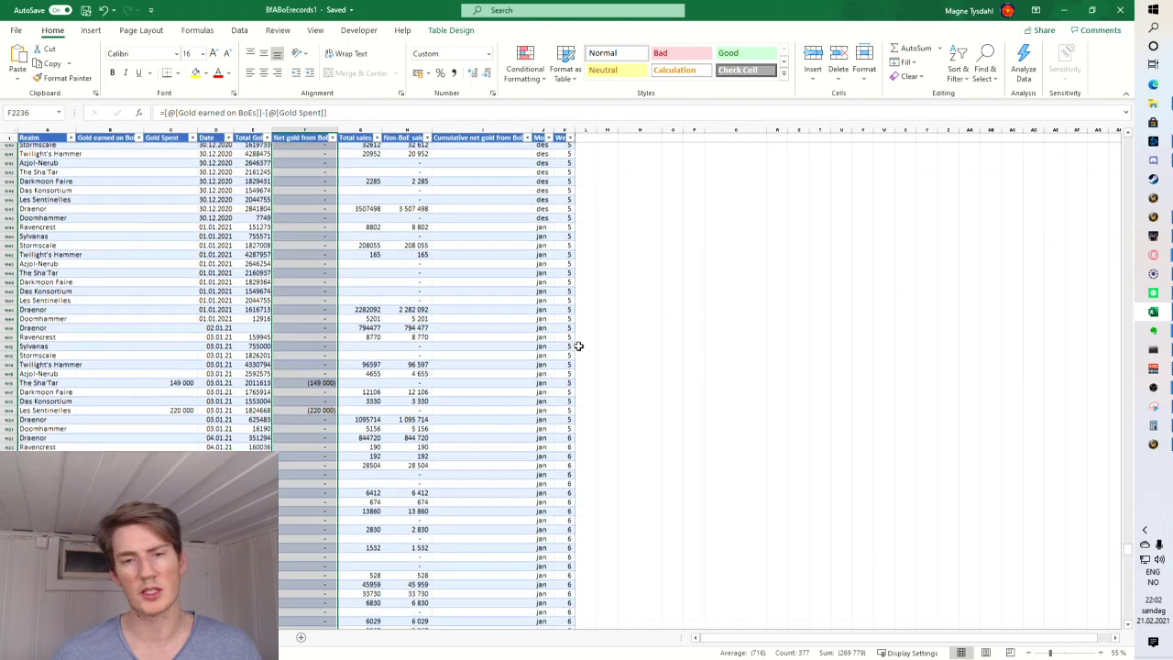
pyautogui.scroll(-2, 356, 302)
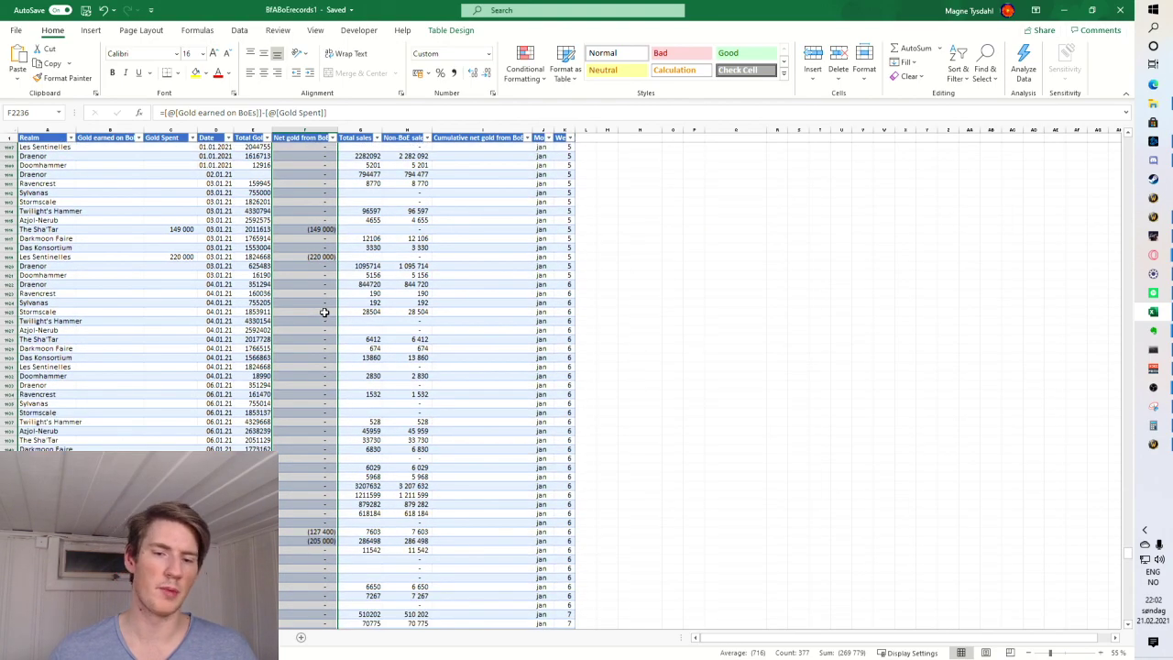
pyautogui.scroll(-12, 325, 312)
pyautogui.scroll(-11, 326, 312)
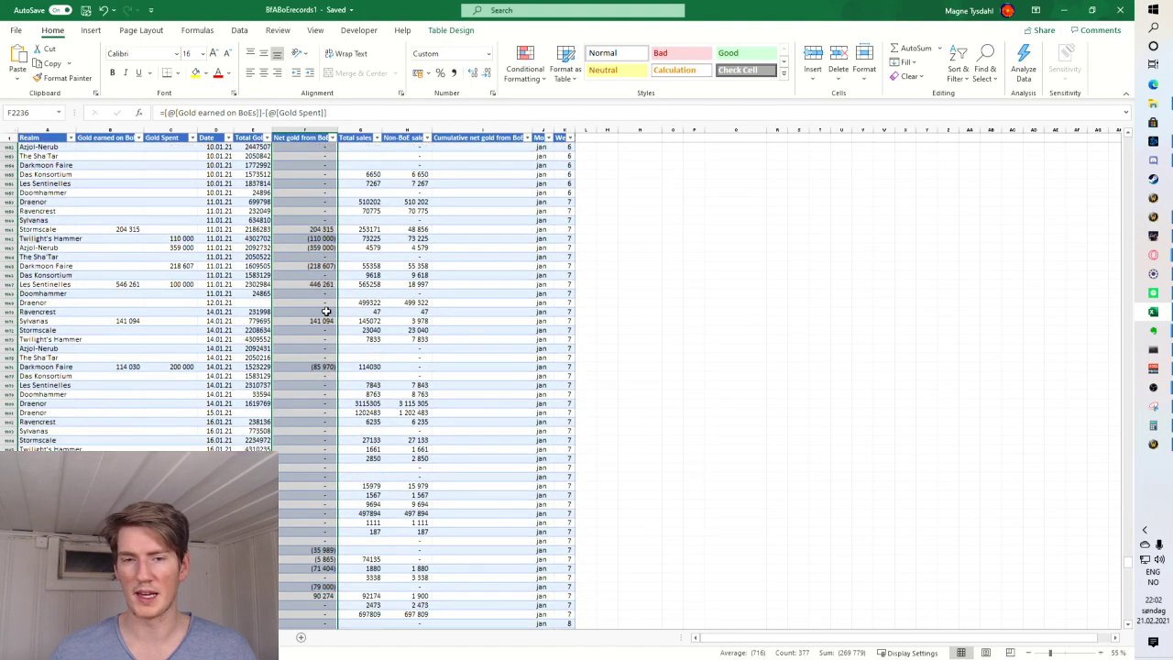
pyautogui.scroll(-14, 326, 311)
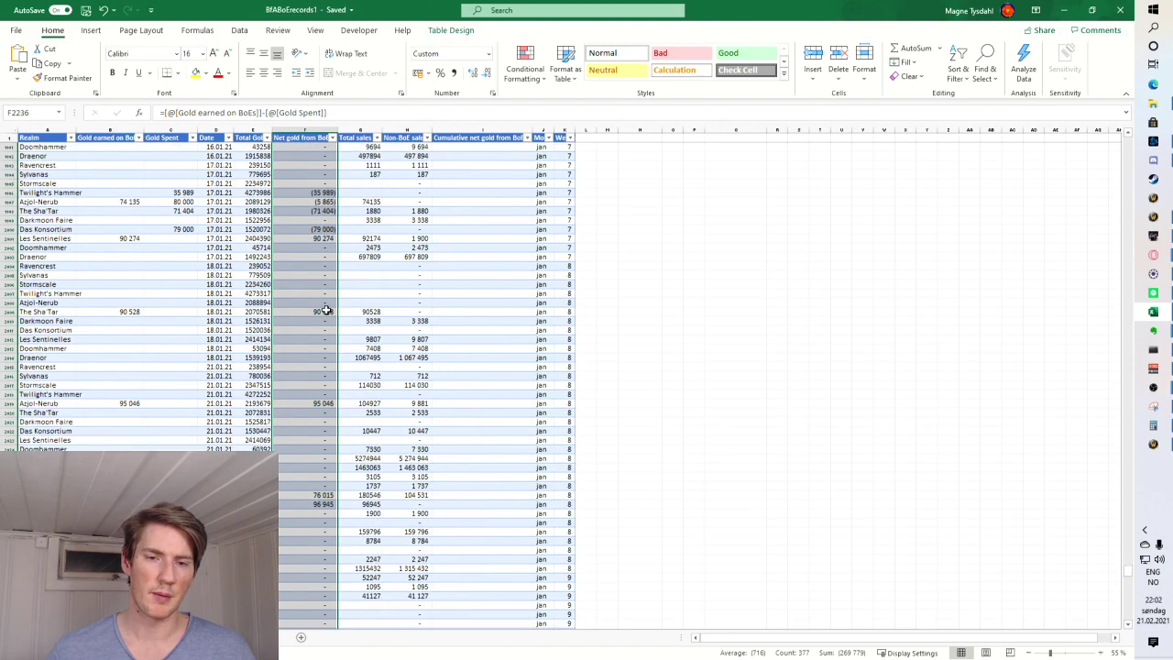
pyautogui.scroll(-7, 326, 311)
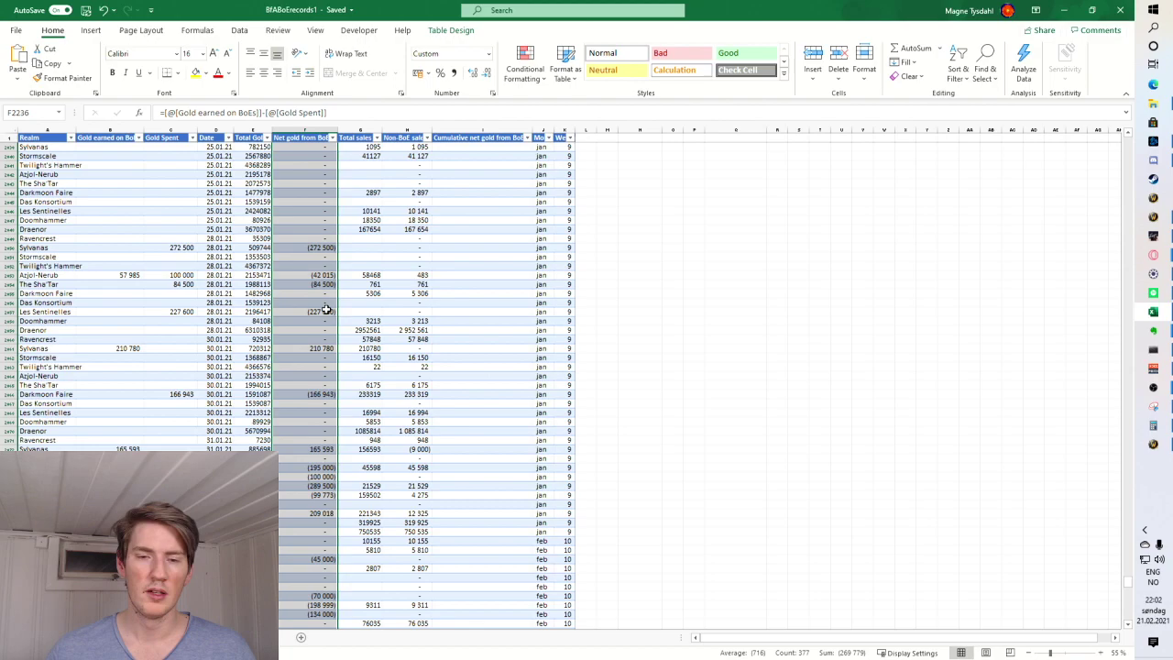
pyautogui.scroll(-3, 326, 312)
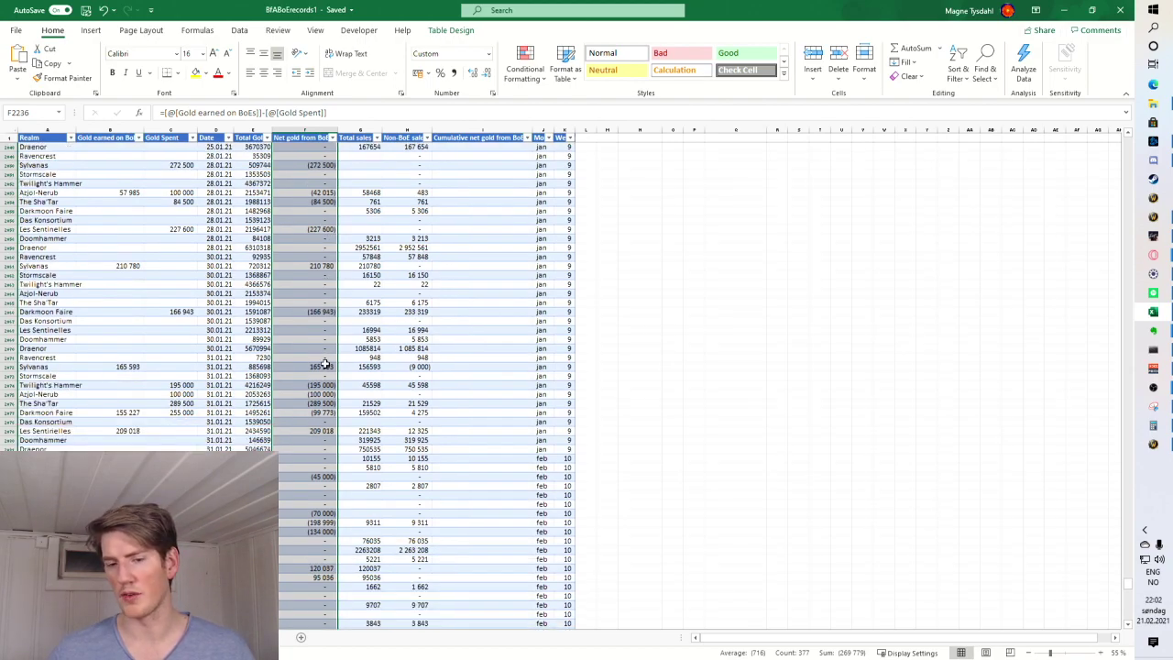
# Step: Switch to World of Warcraft and examine the TSM Player Gold graph for all players, zoomed in from late November 2020 to February 2021
pyautogui.click(1153, 217)
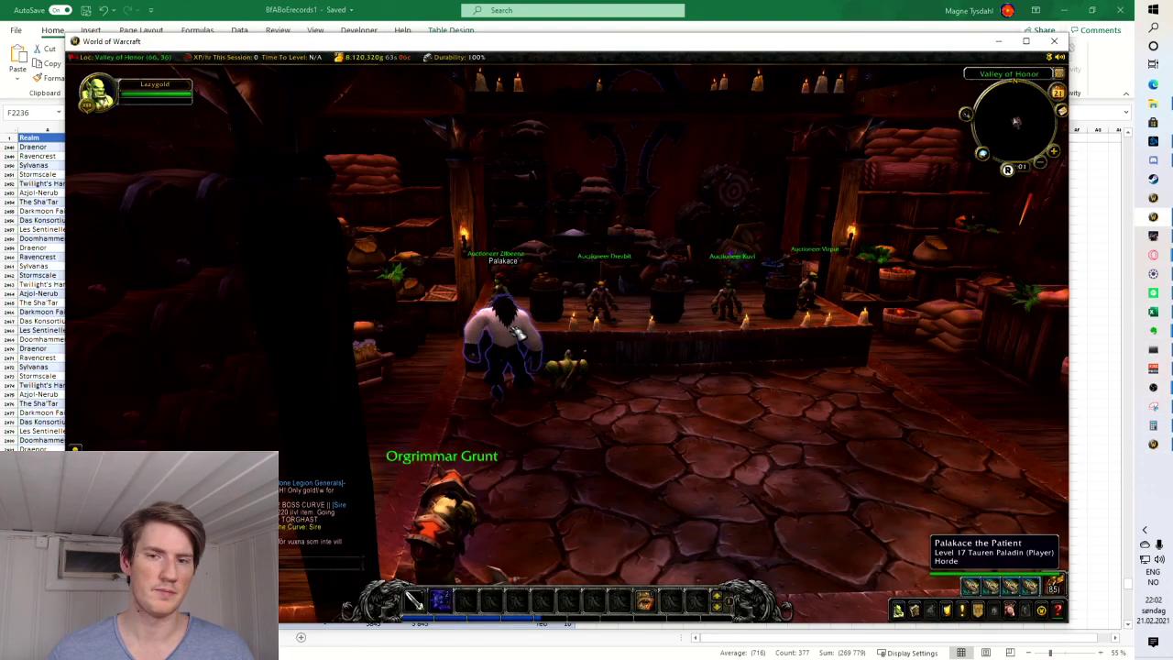
pyautogui.rightClick(595, 295)
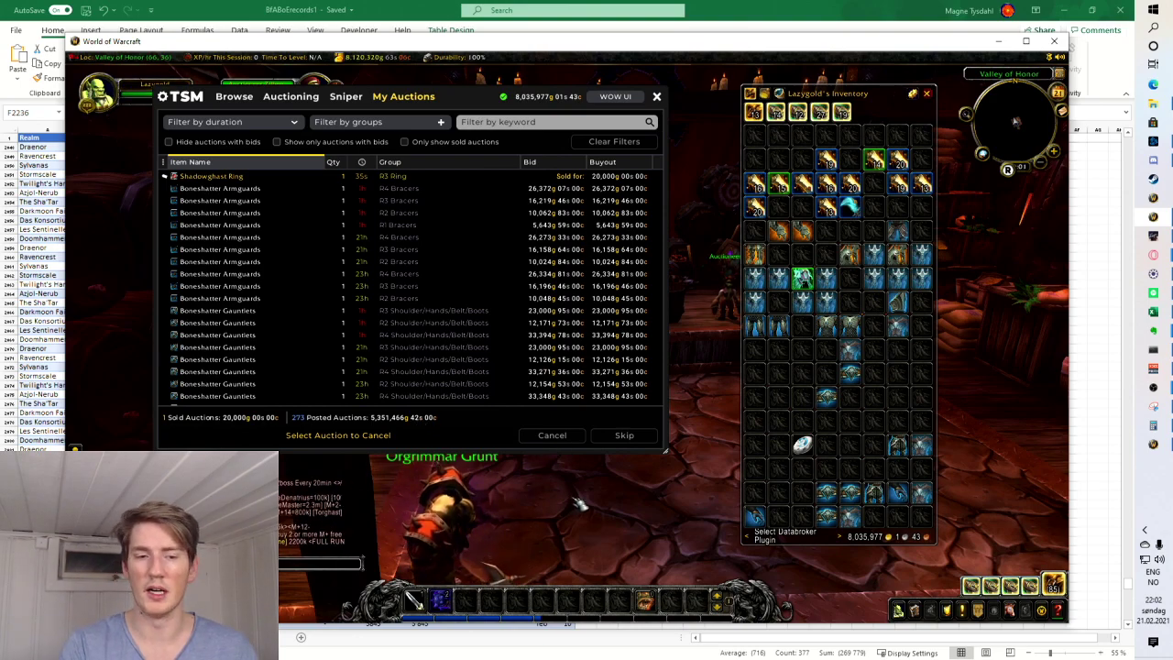
pyautogui.press('Return')
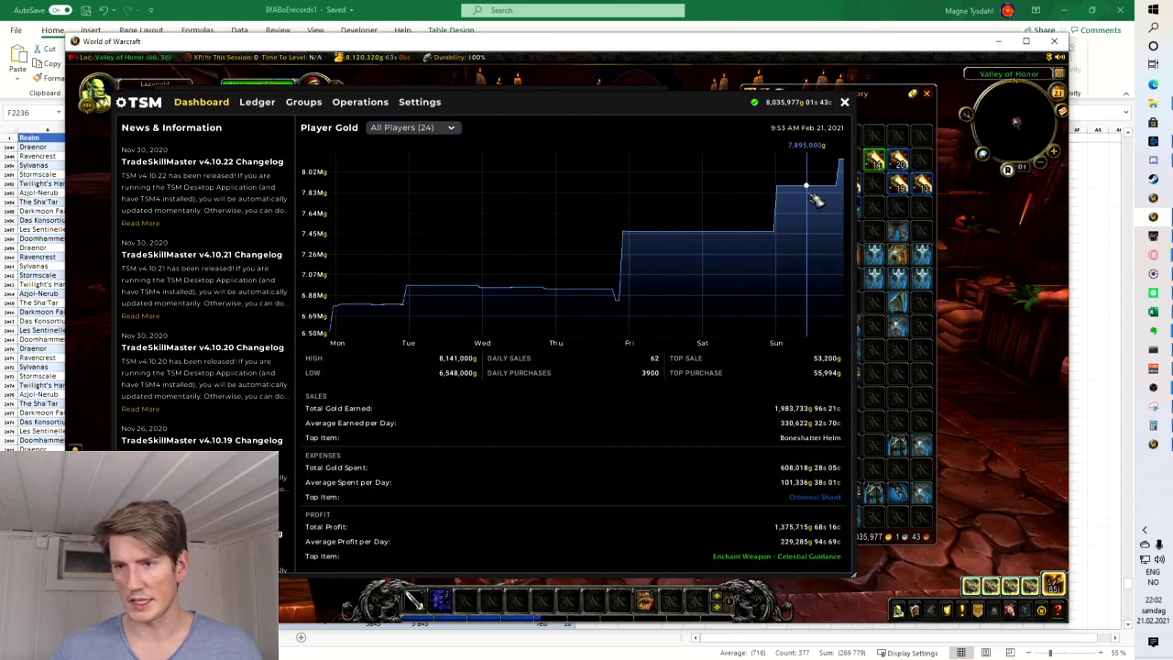
pyautogui.scroll(-5, 807, 238)
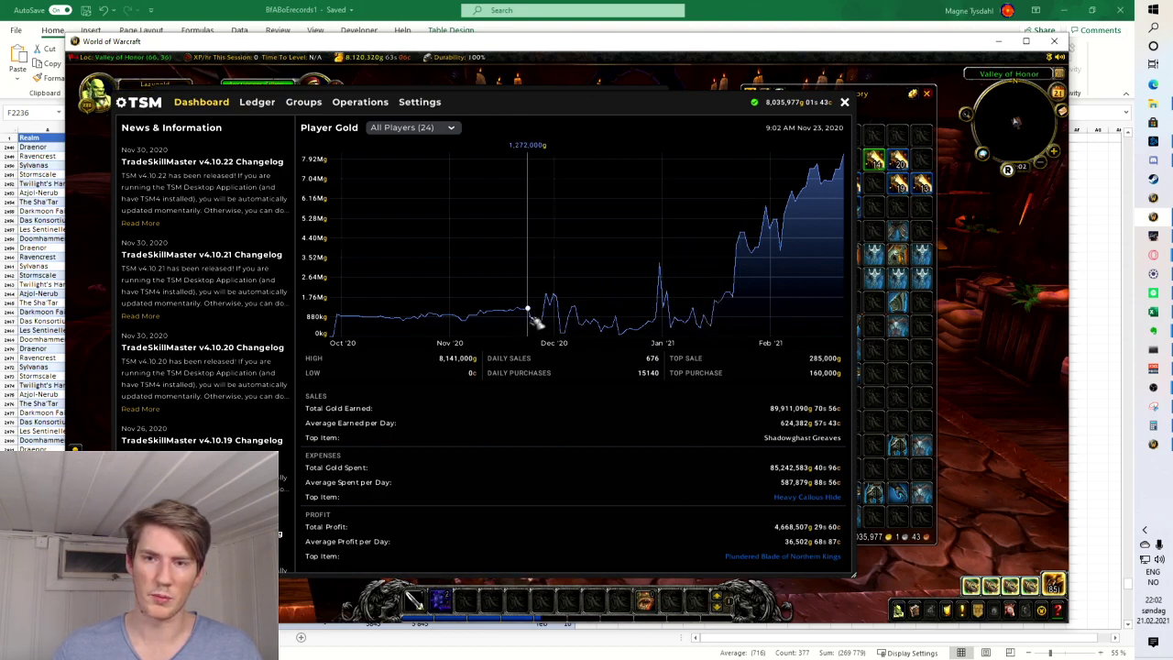
pyautogui.moveTo(529, 312); pyautogui.dragTo(848, 317)
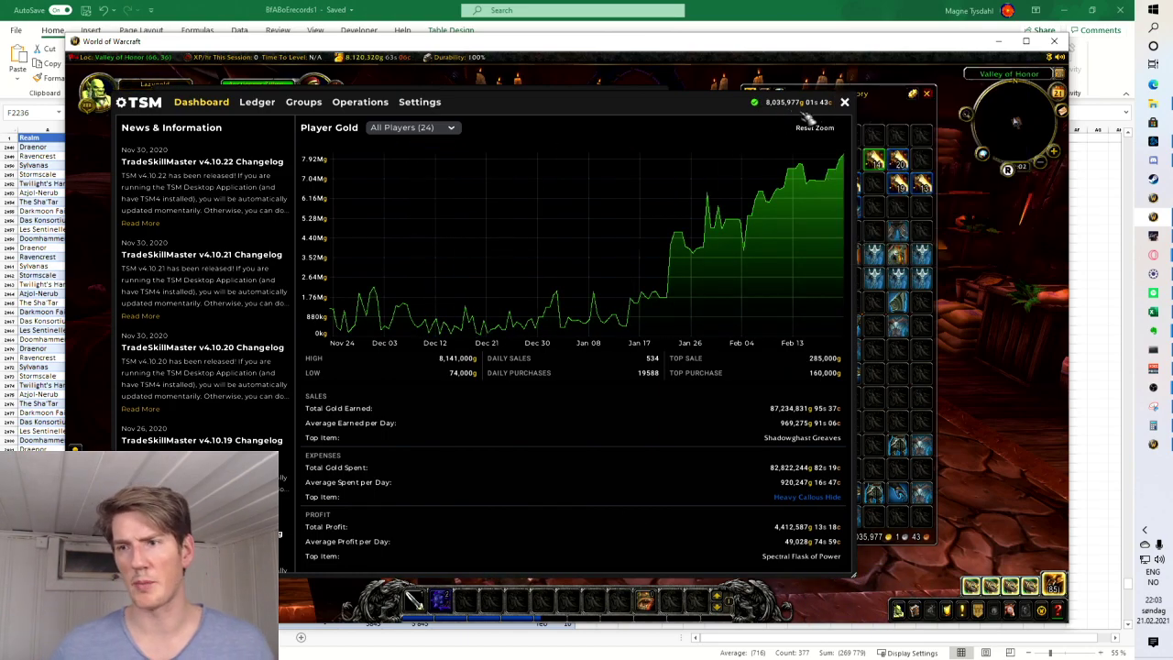
pyautogui.click(844, 101)
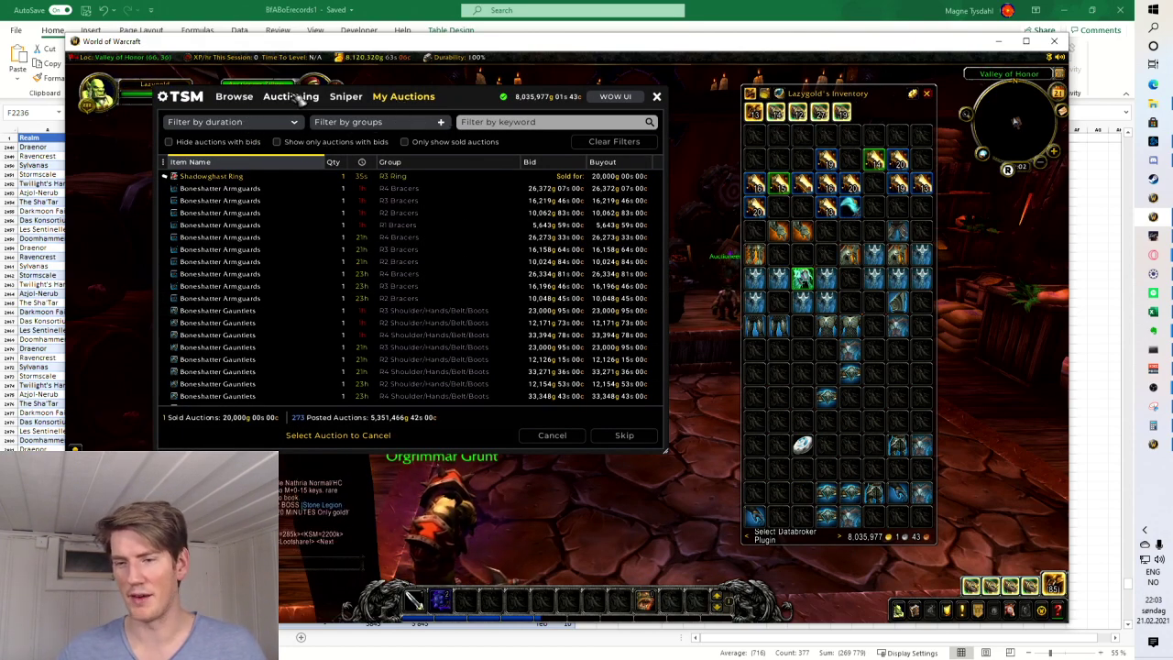
# Step: Rerun the recent TSM auction search for "atv", then enter "mon" as the search term
pyautogui.click(236, 100)
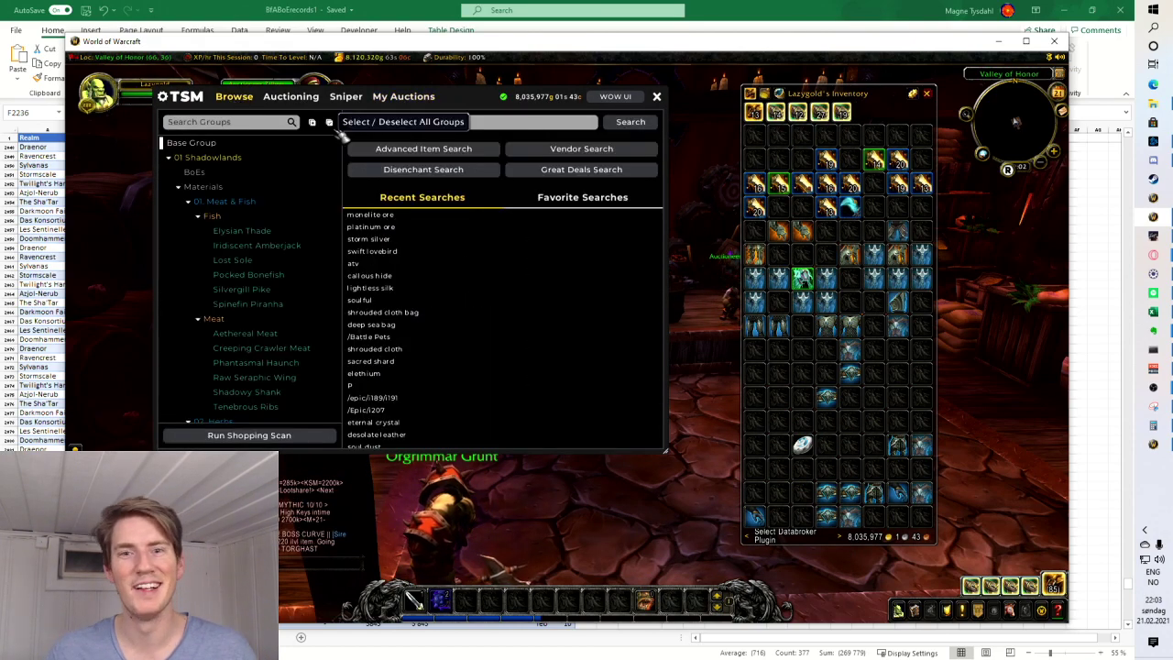
pyautogui.click(471, 266)
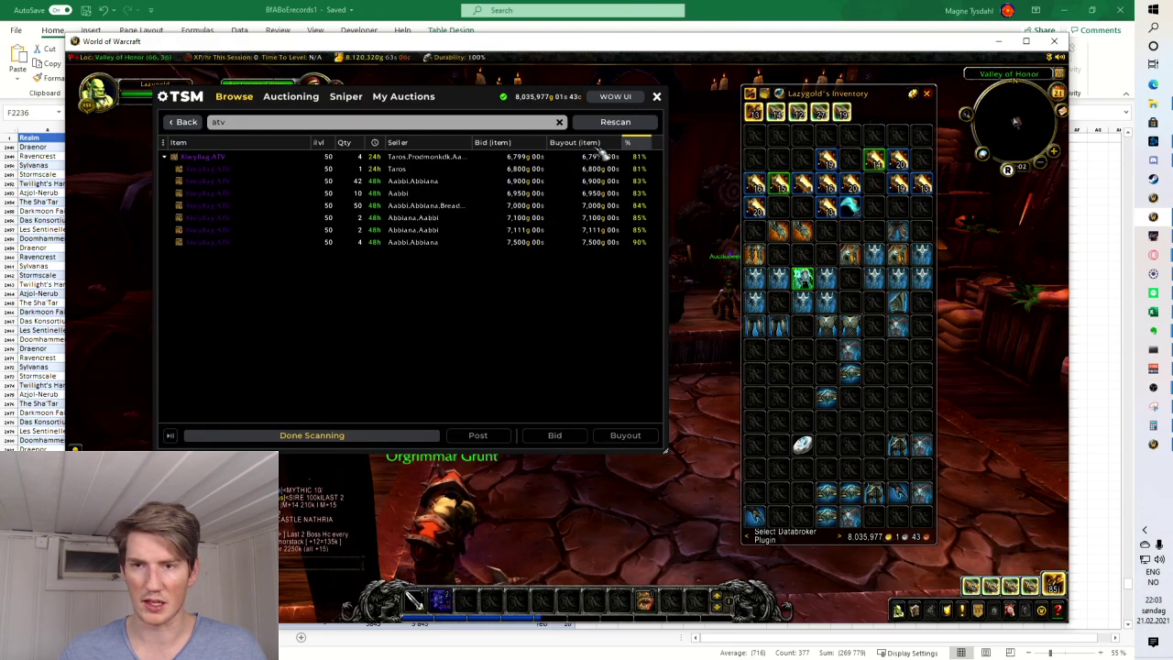
pyautogui.click(307, 125)
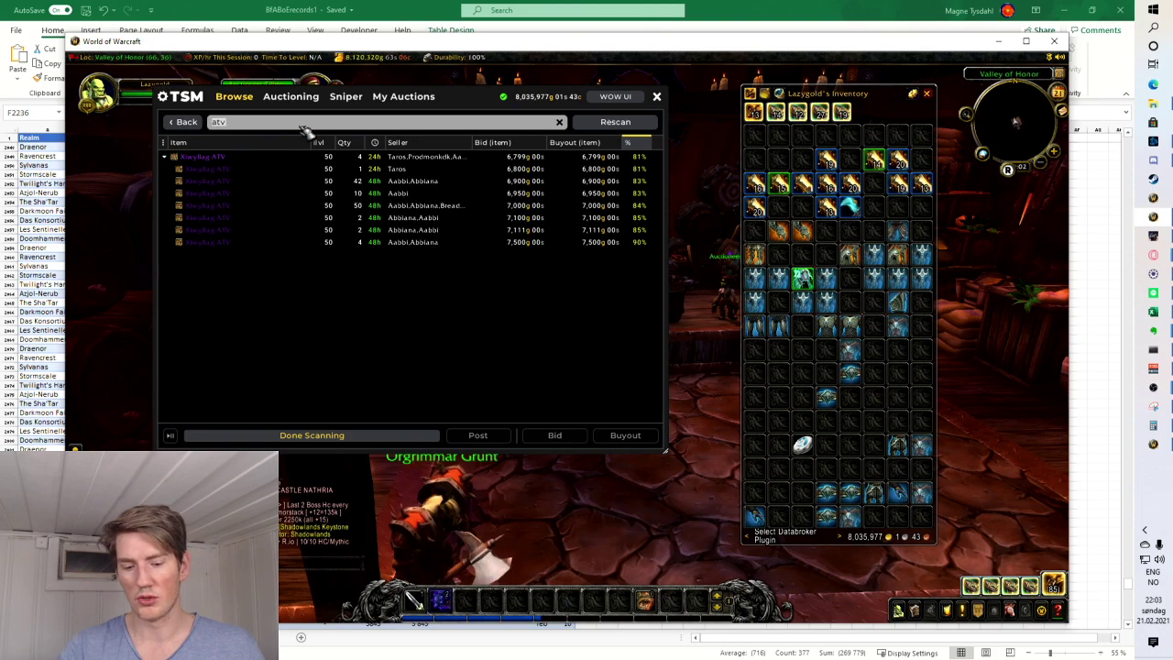
pyautogui.write('mon')
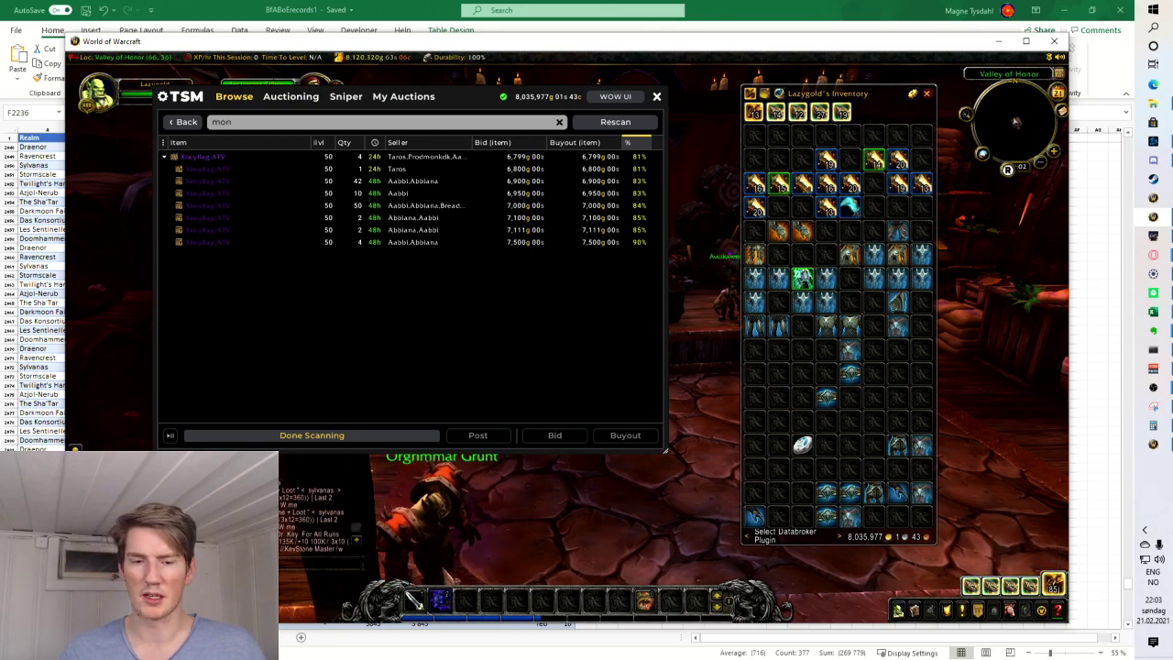
# Step: Return to the workbook's realm dashboard and compare the Sum cells of Sales this week and Change since last week
pyautogui.hotkey('alt', 'Tab')
pyautogui.hotkey('ctrl', 'pageup')
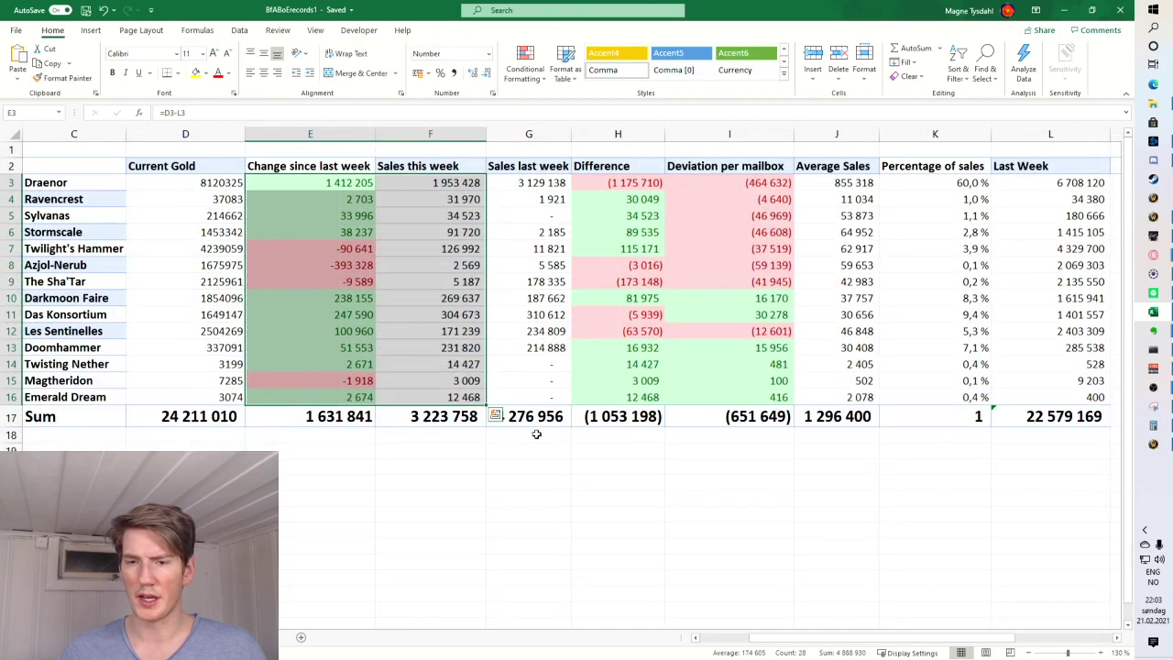
pyautogui.click(442, 425)
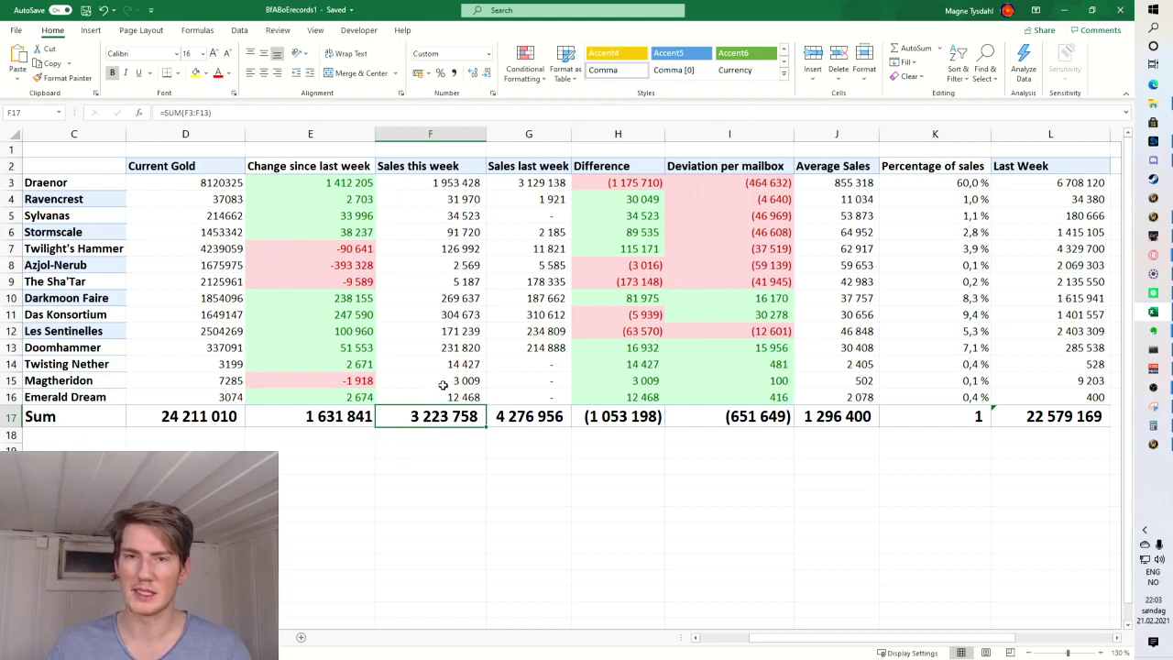
pyautogui.click(312, 424)
pyautogui.click(407, 415)
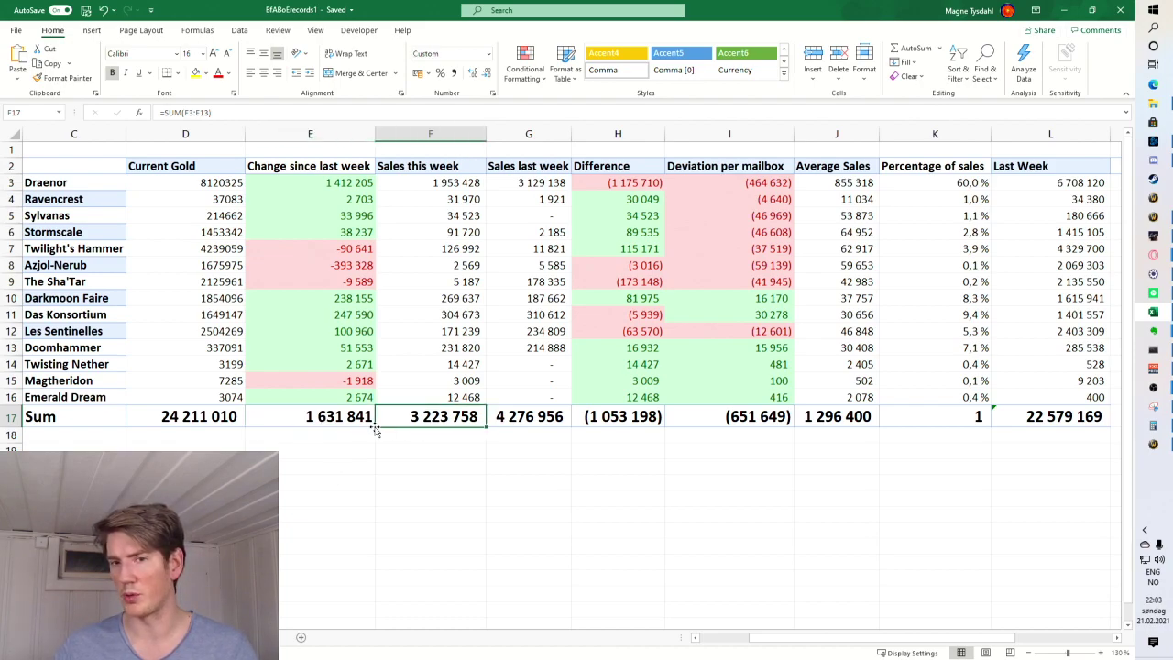
pyautogui.click(354, 423)
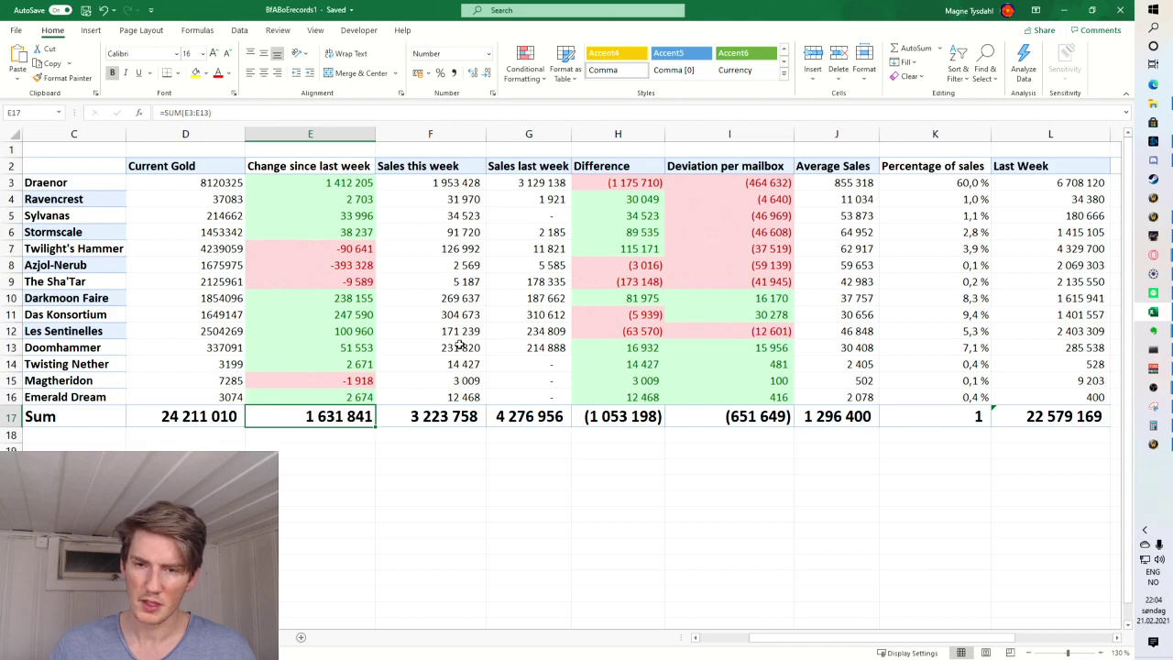
# Step: Check the Sales this week figures of Emerald Dream and Draenor, then the column's sum in F17
pyautogui.moveTo(469, 398); pyautogui.dragTo(422, 397)
pyautogui.click(451, 188)
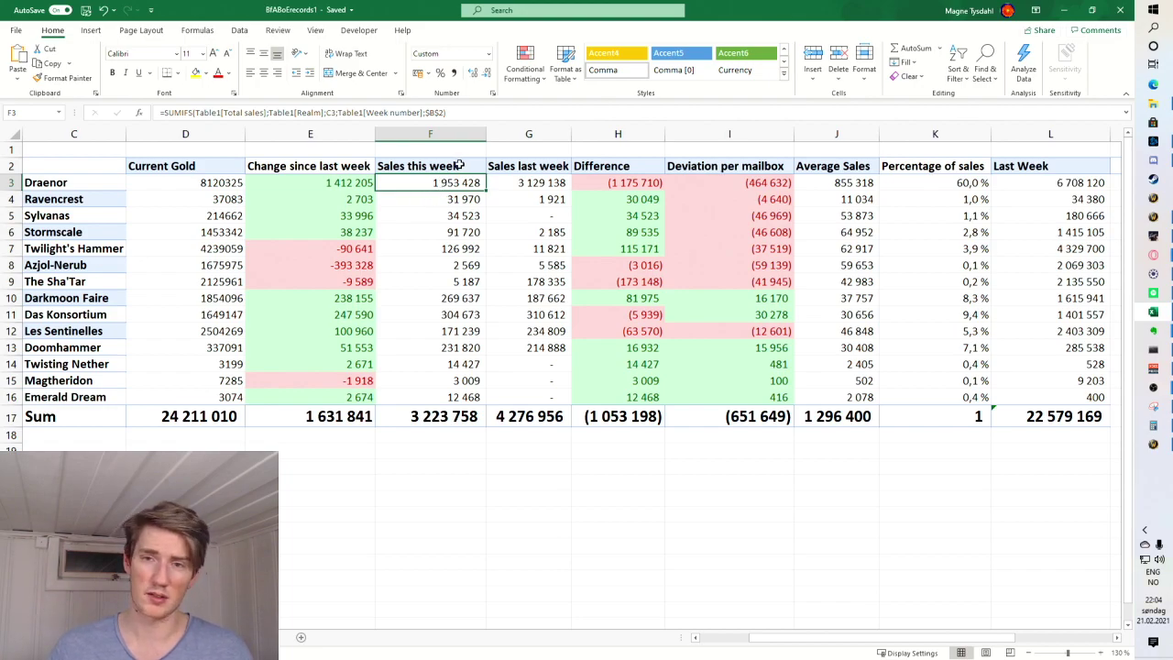
pyautogui.click(437, 414)
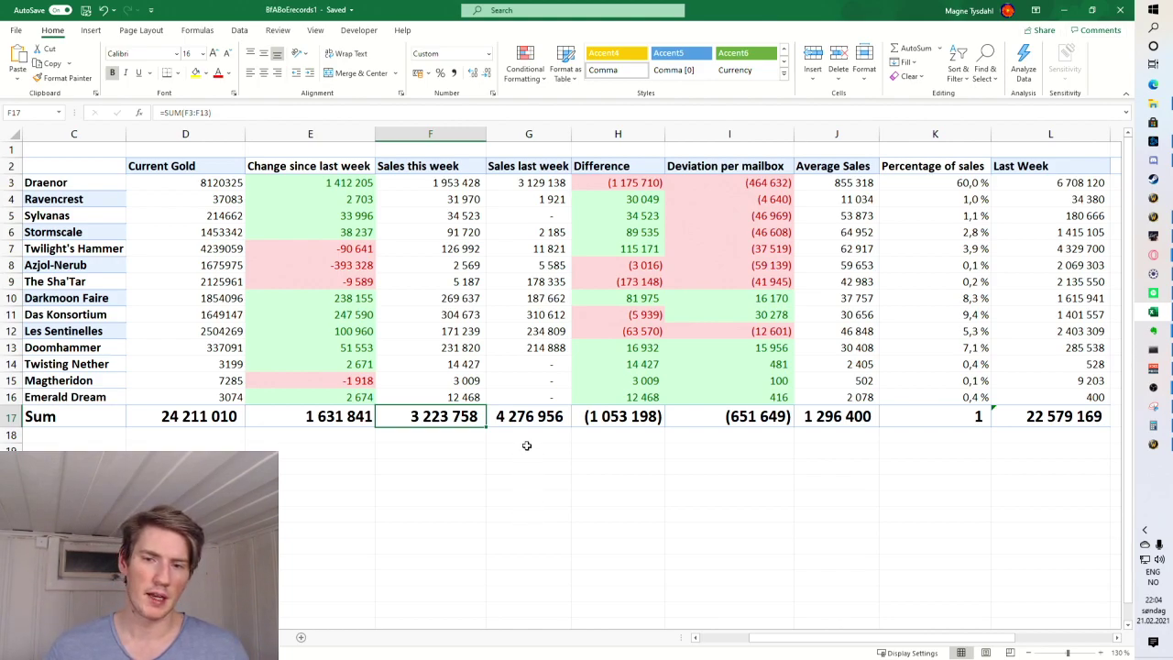
# Step: Check Sales this week and Current Gold for Twisting Nether, Magtheridon and Emerald Dream, then Twisting Nether's full row and the F17 sum
pyautogui.moveTo(470, 365); pyautogui.dragTo(450, 397)
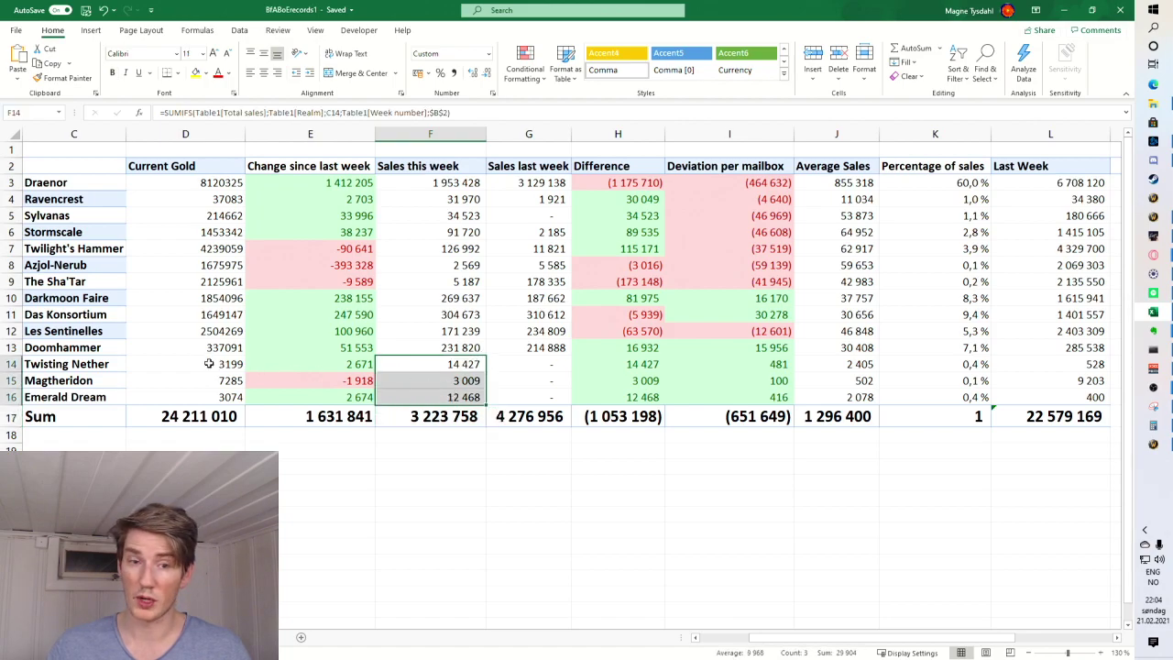
pyautogui.moveTo(190, 365); pyautogui.dragTo(180, 394)
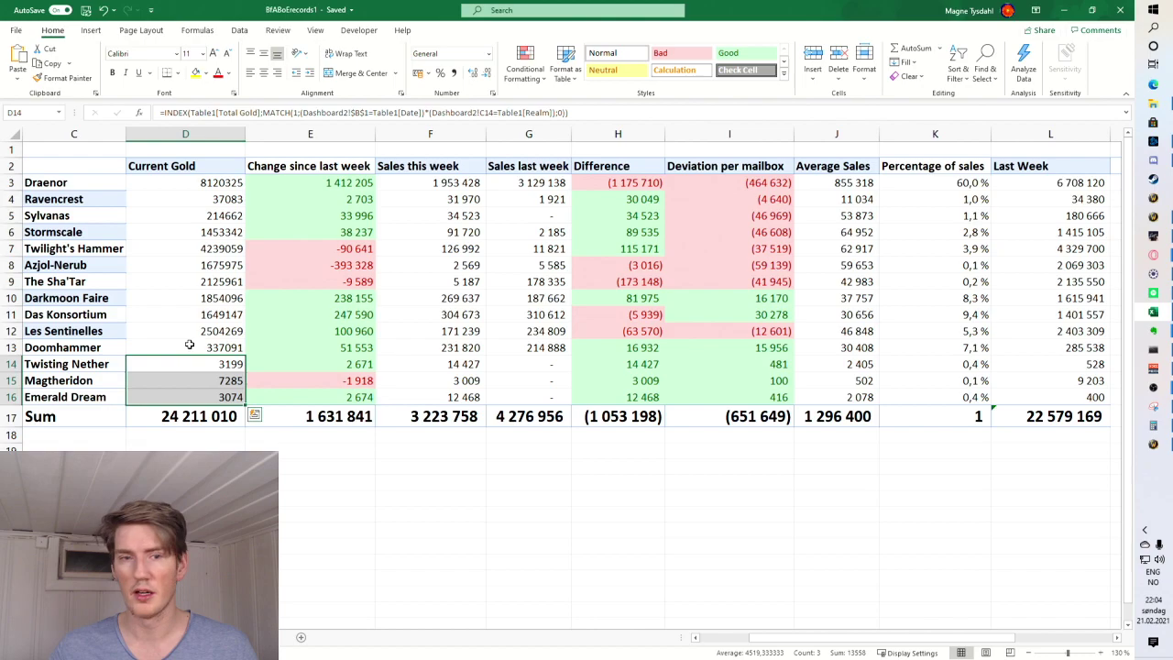
pyautogui.click(463, 363)
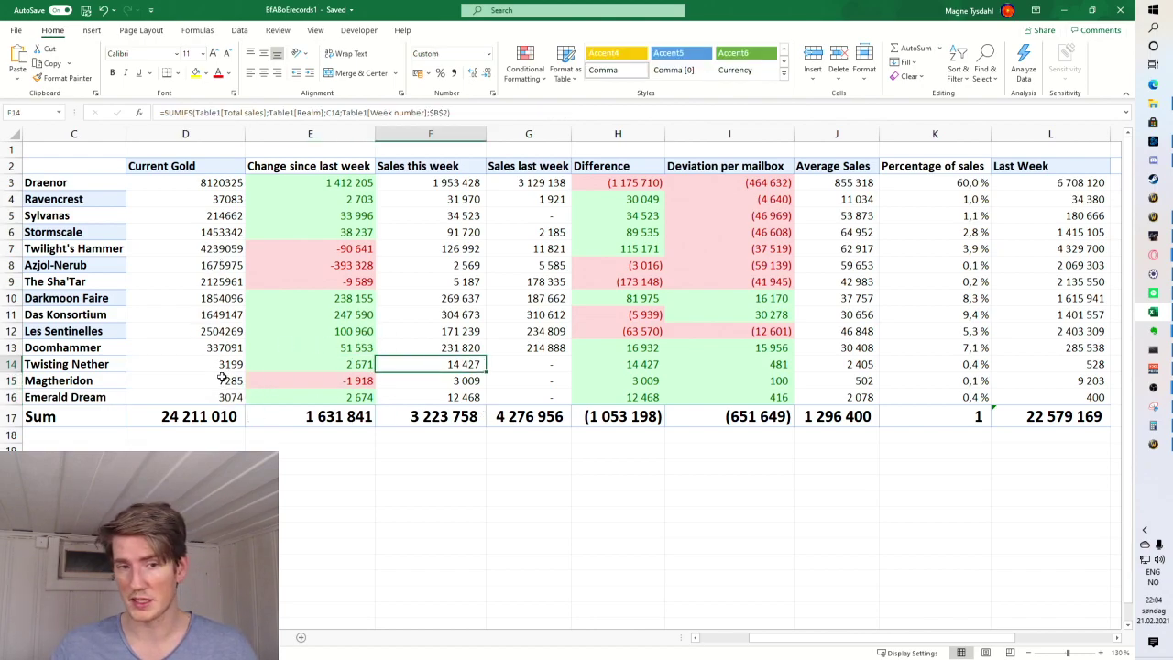
pyautogui.click(227, 364)
pyautogui.moveTo(92, 361); pyautogui.dragTo(518, 363)
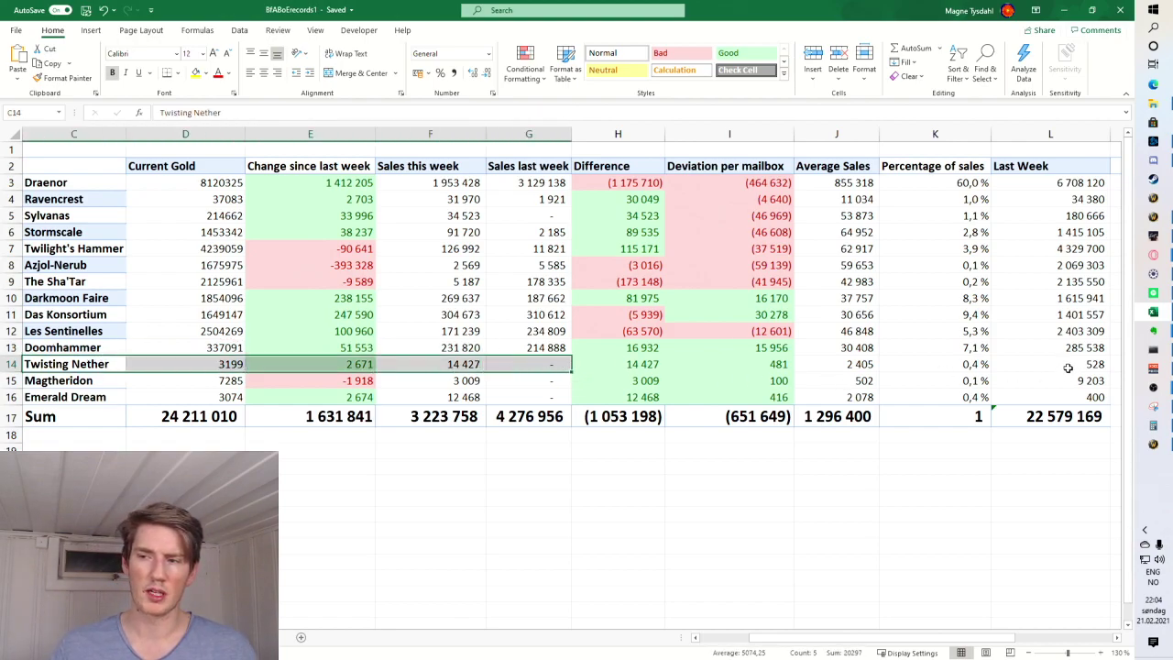
pyautogui.moveTo(1068, 365); pyautogui.dragTo(68, 361)
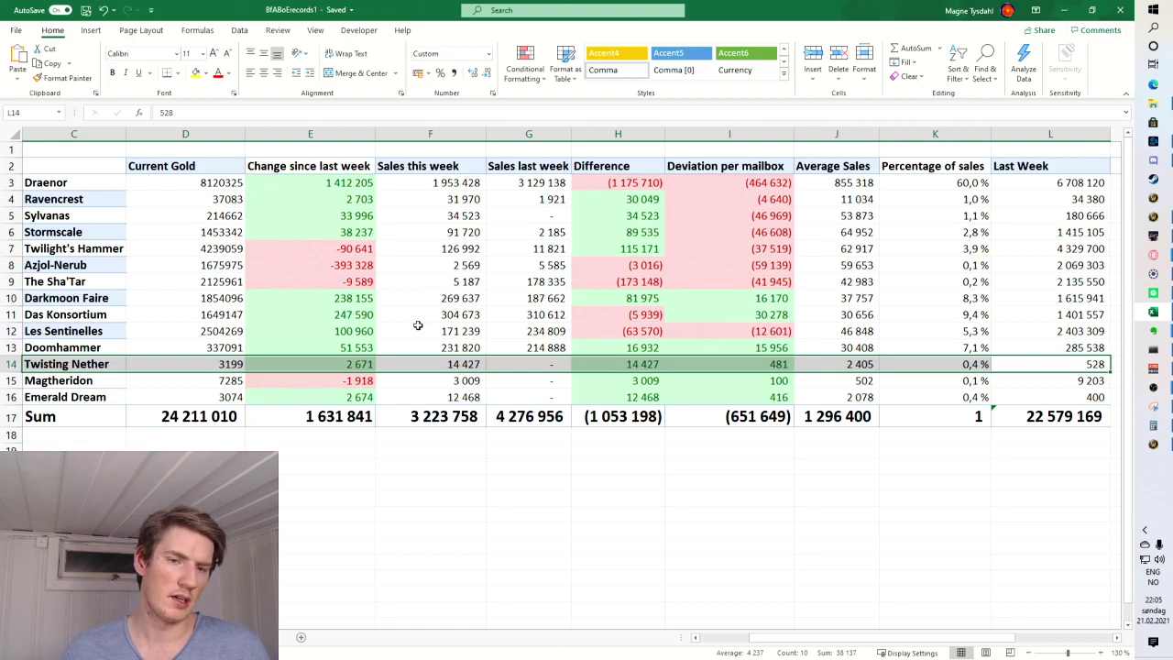
pyautogui.click(424, 421)
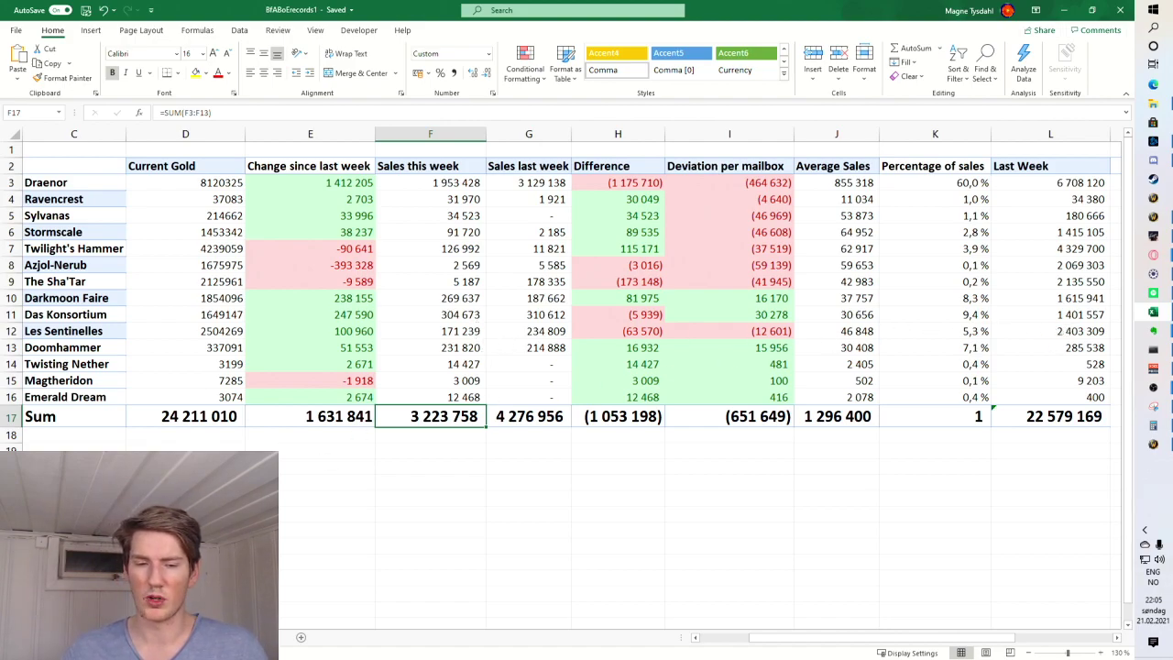
# Step: Open the sales records sheet and review the February entries through week 12
pyautogui.hotkey('ctrl', 'pagedown')
pyautogui.scroll(-10, 255, 402)
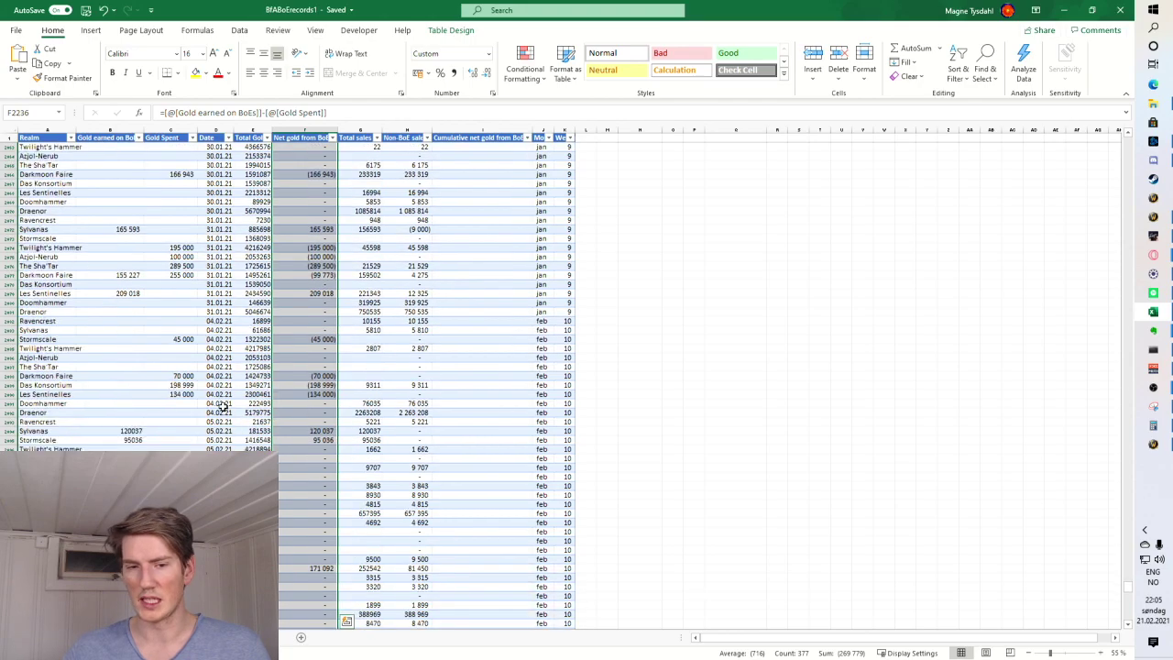
pyautogui.scroll(-20, 255, 402)
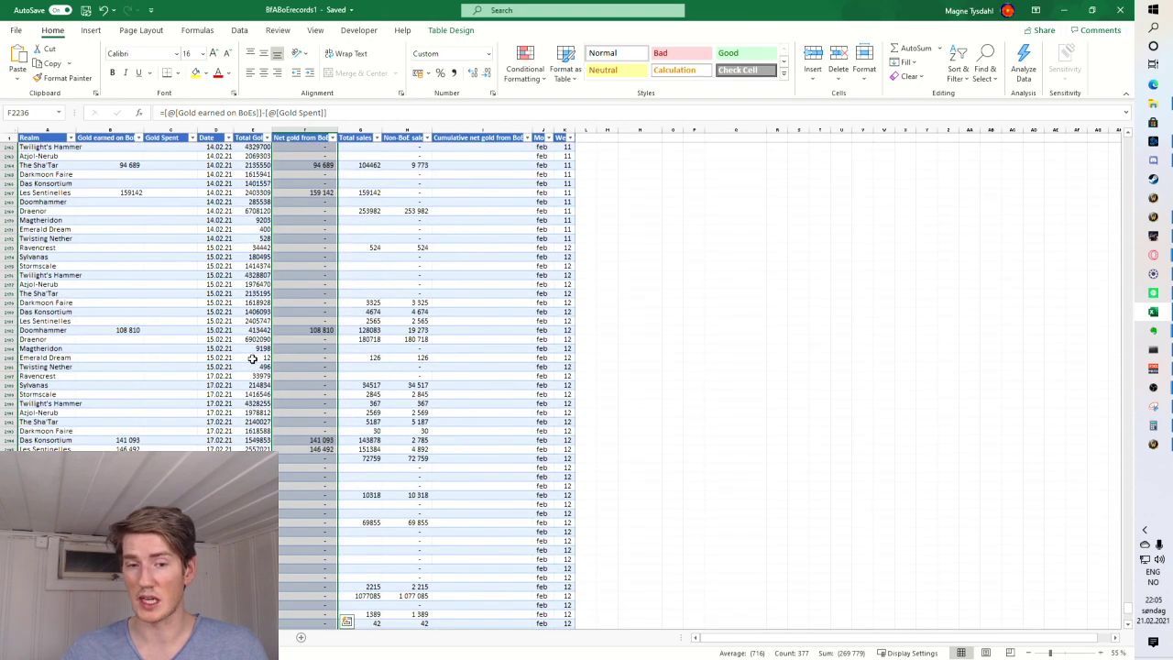
pyautogui.scroll(-5, 253, 359)
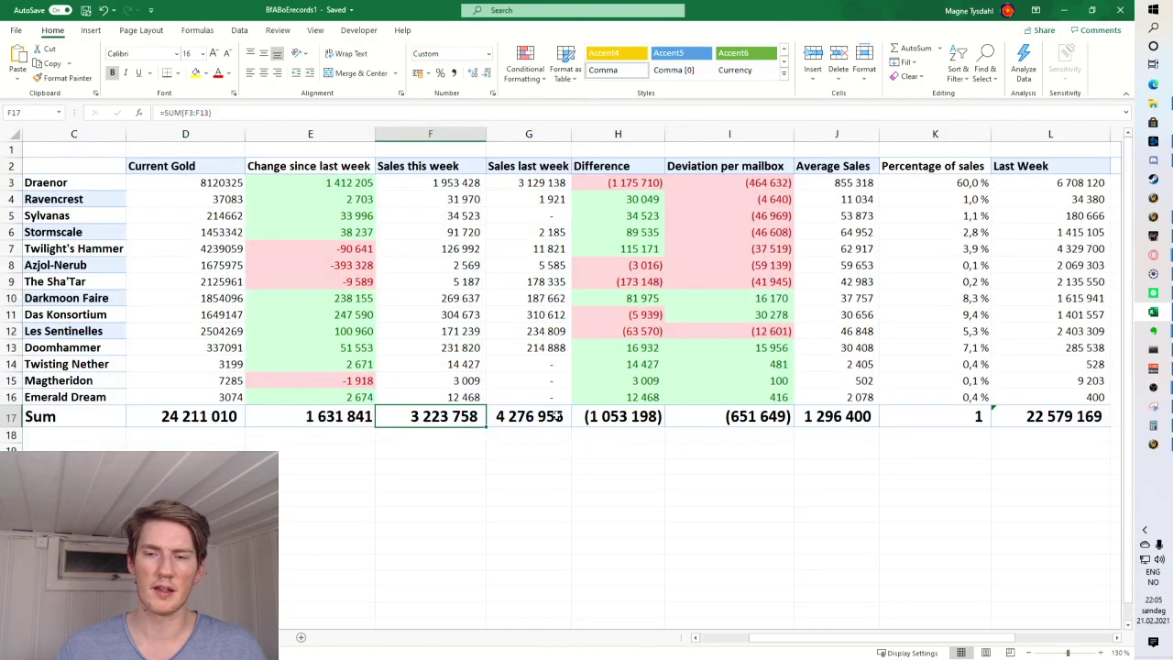
# Step: Compare the dashboard's Sales last week sum in G17 with the Sales this week sum in F17
pyautogui.click(557, 417)
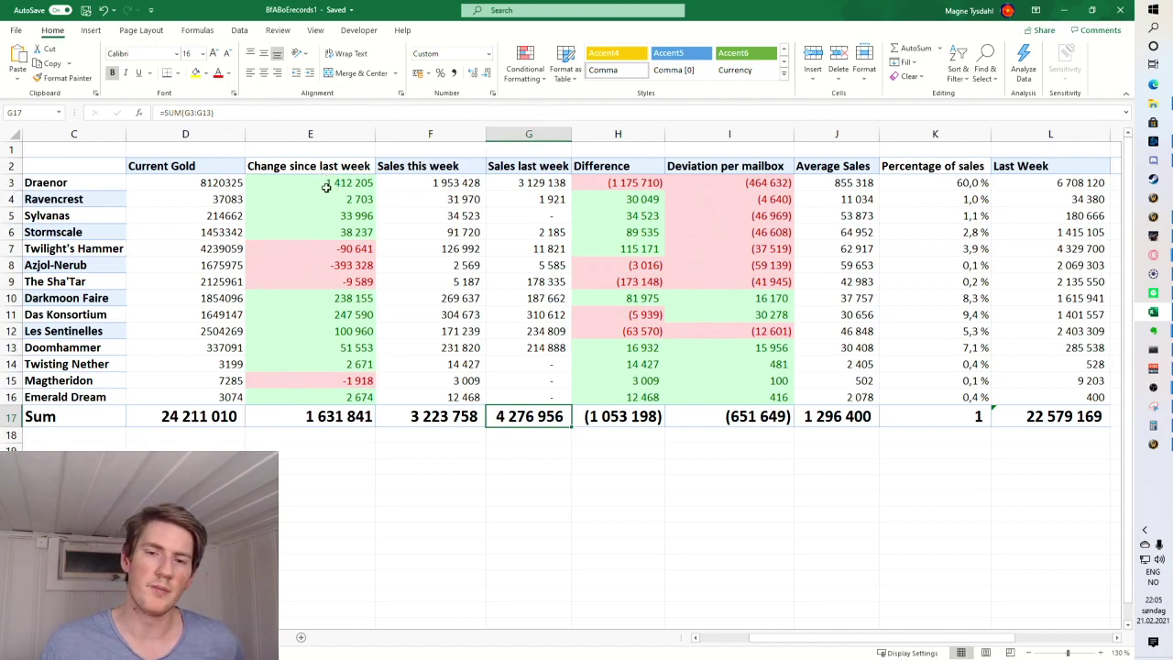
pyautogui.click(465, 418)
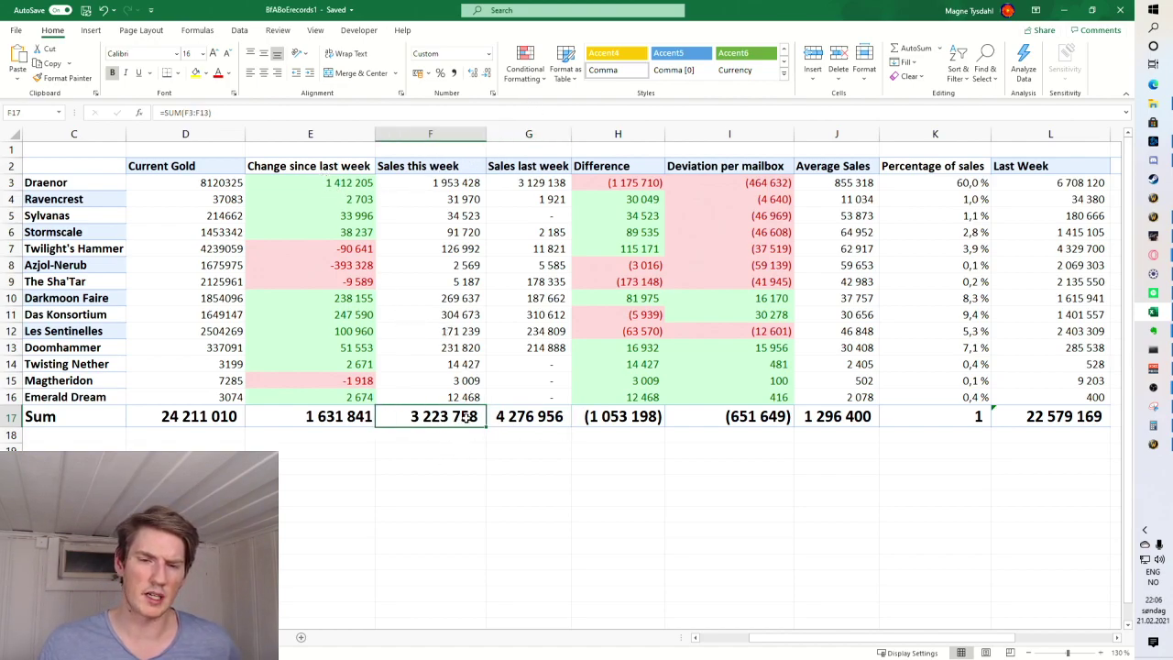